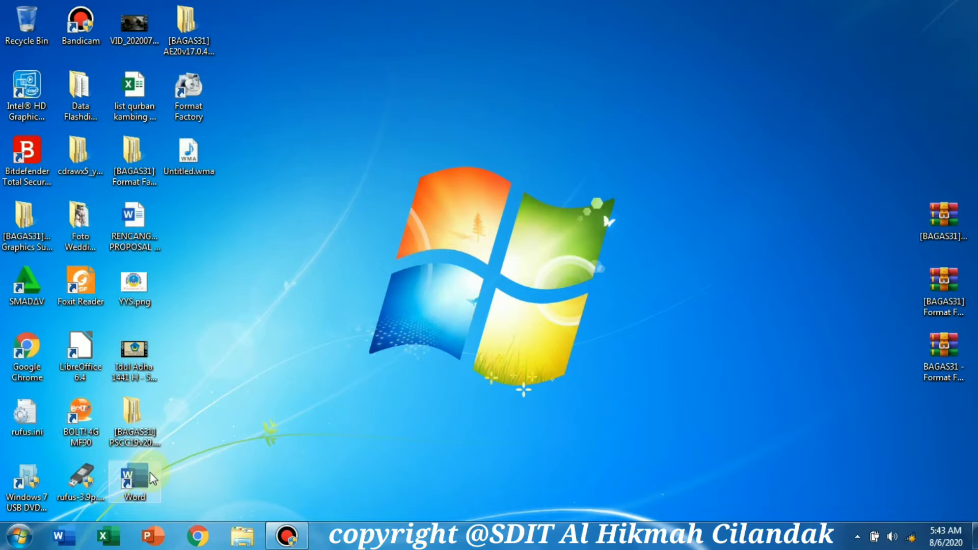
Step: Start Word, keep the current Windows color scheme without further reminders, and create a blank document
double_click(134, 478)
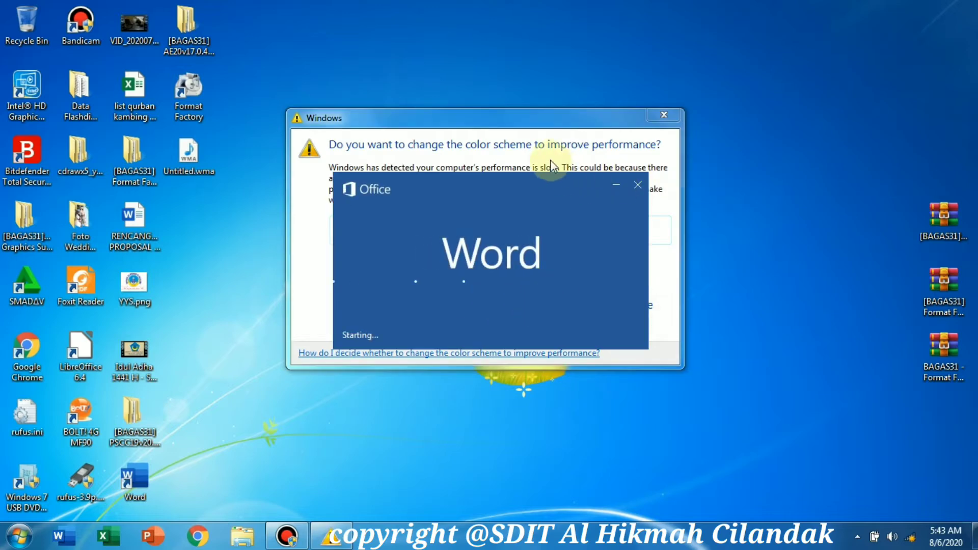
left_click(555, 131)
left_click_drag(573, 120, 810, 38)
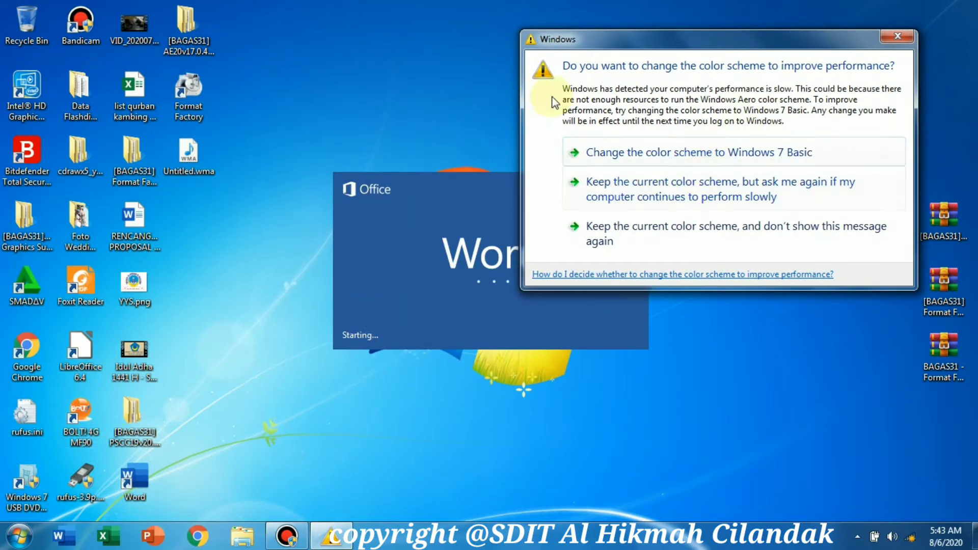
left_click(711, 248)
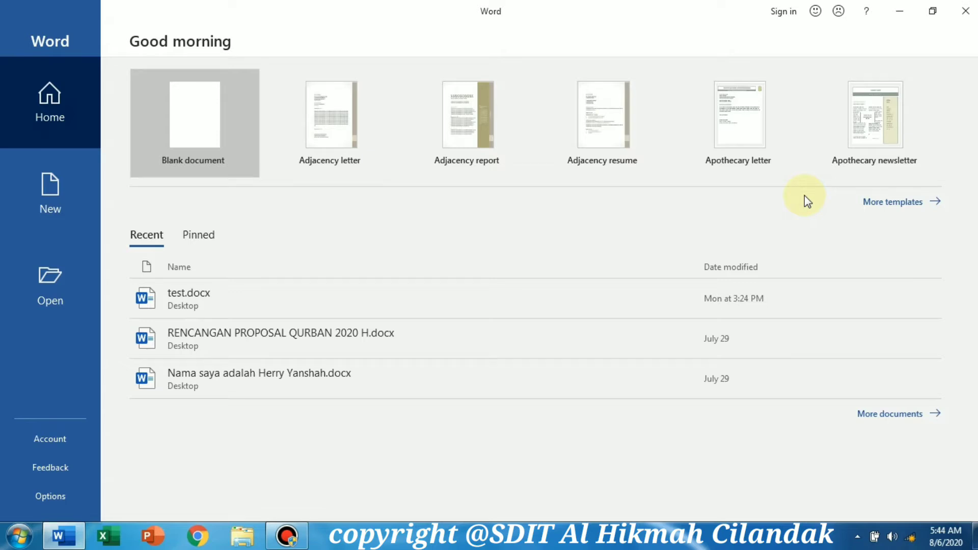
left_click(210, 116)
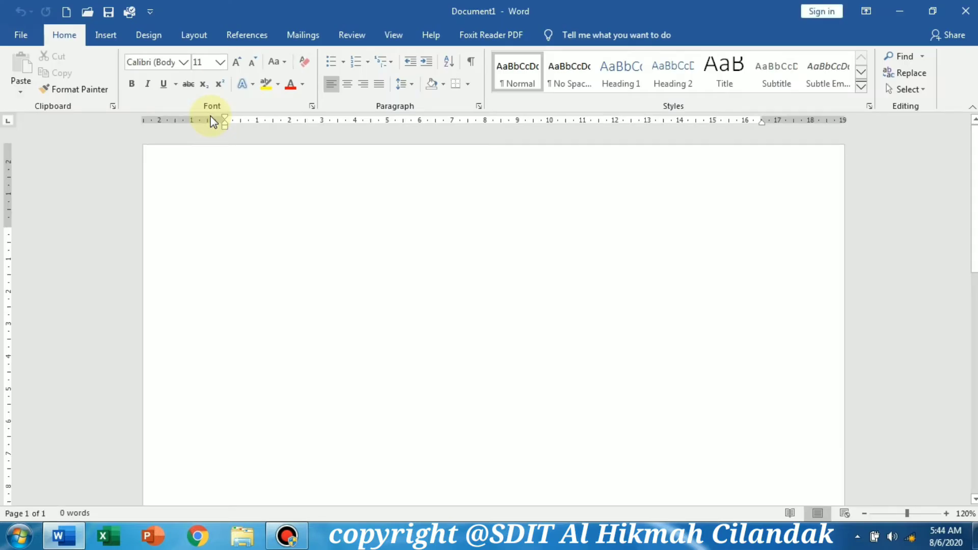
Step: Look over the basic text formatting commands and browse the list of available fonts
left_click(107, 35)
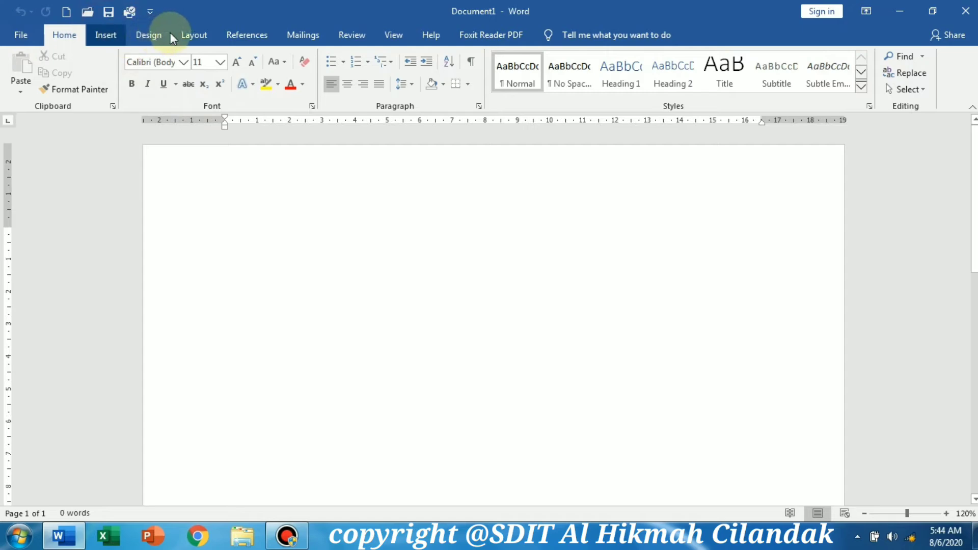
left_click(156, 34)
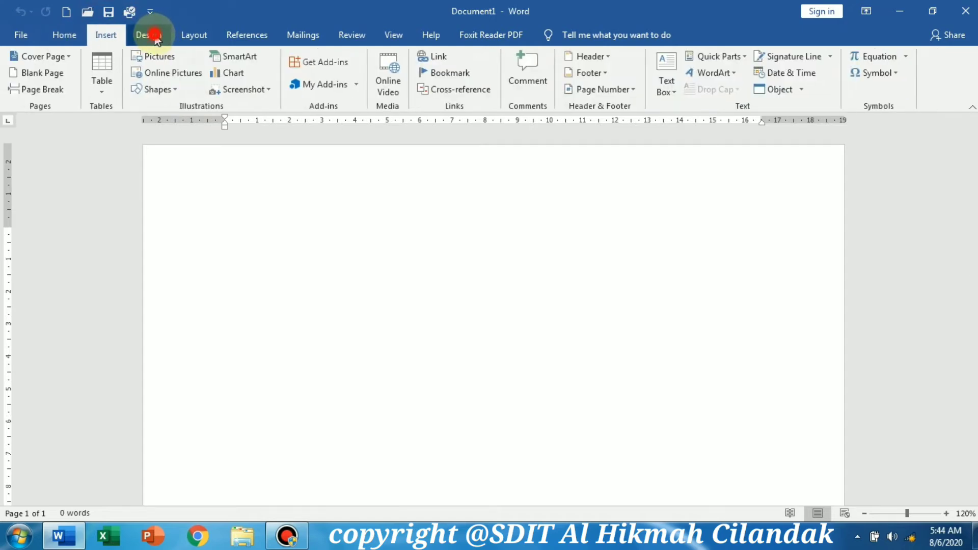
left_click(65, 35)
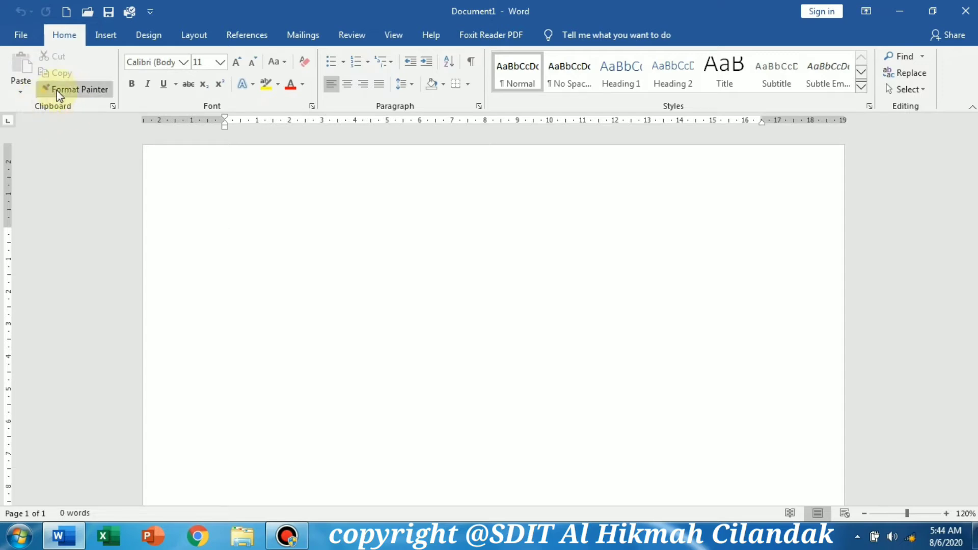
left_click(51, 90)
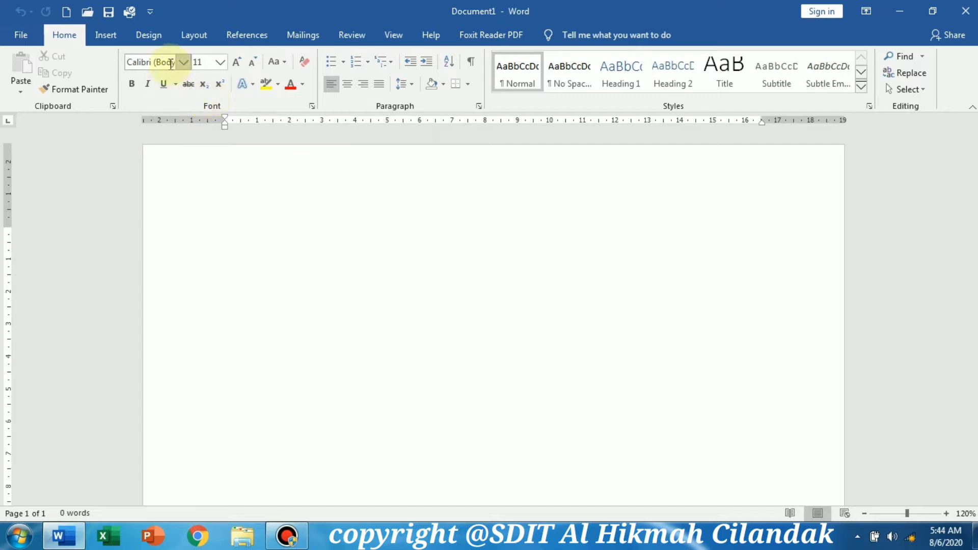
left_click(182, 65)
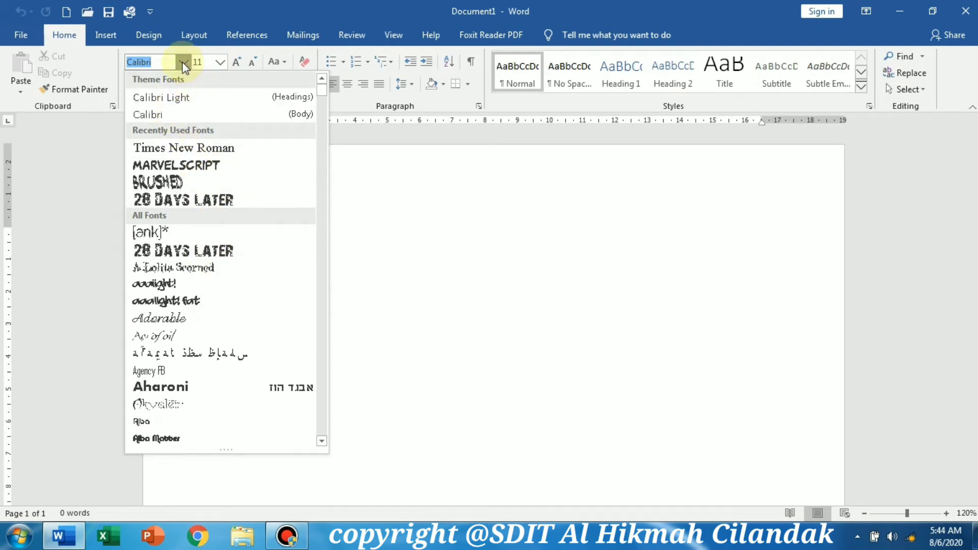
left_click(320, 91)
scroll(306, 145, "down", 8)
left_click(183, 62)
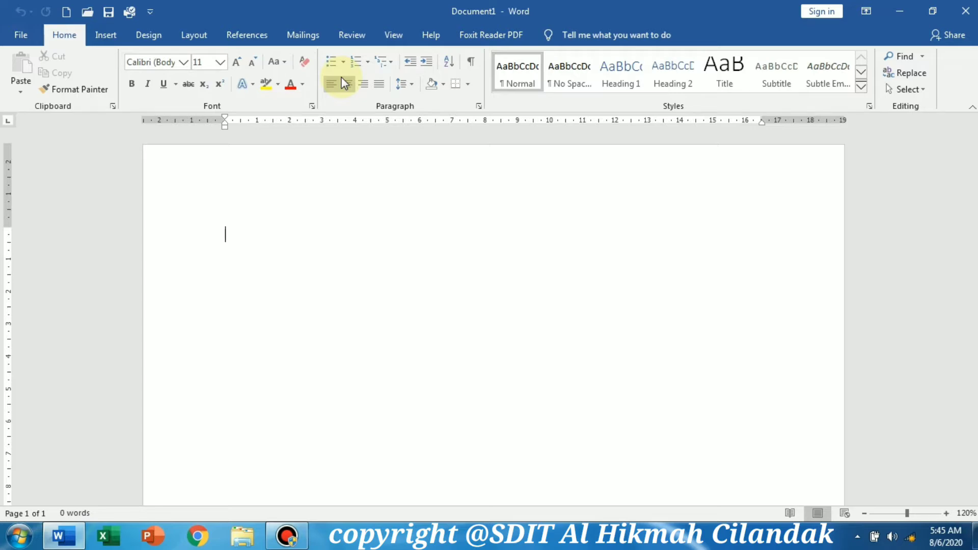
Step: Examine the command groups for inserting, page layout, mailings, view, help, text formatting and document design
left_click(105, 35)
left_click(61, 36)
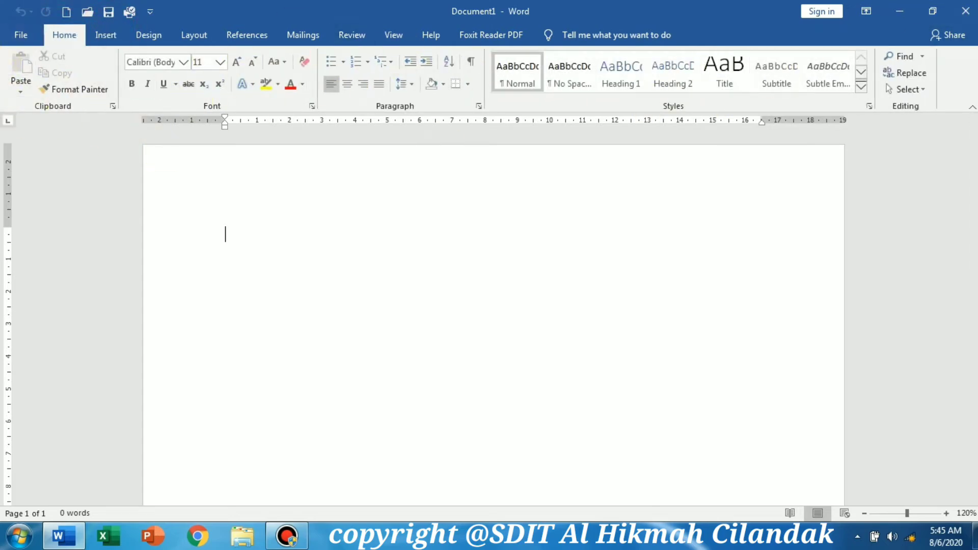
left_click(204, 37)
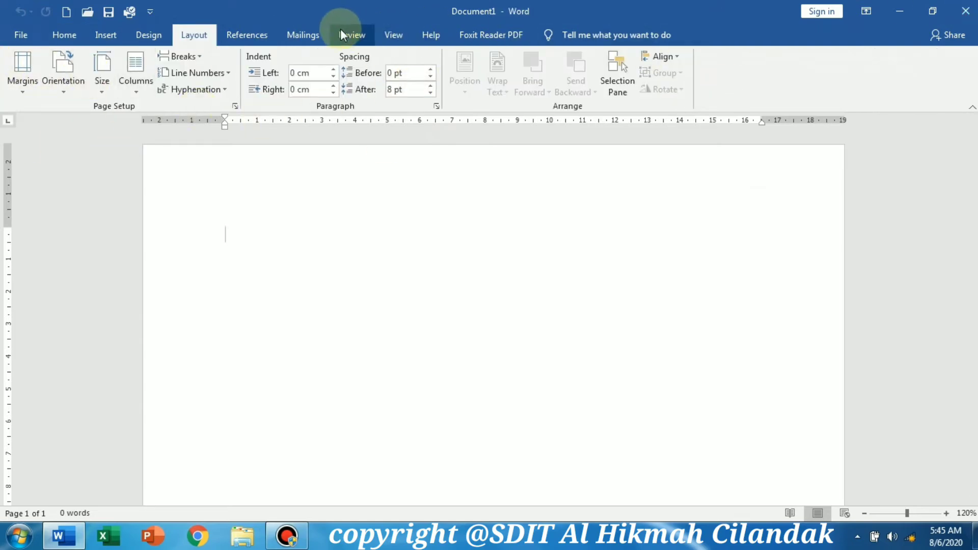
left_click(306, 34)
left_click(399, 31)
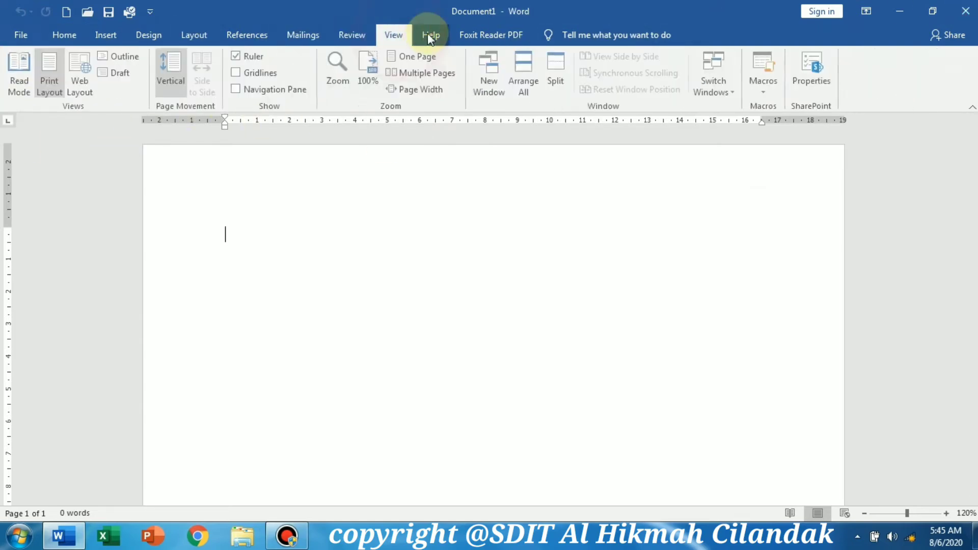
left_click(429, 34)
left_click(318, 35)
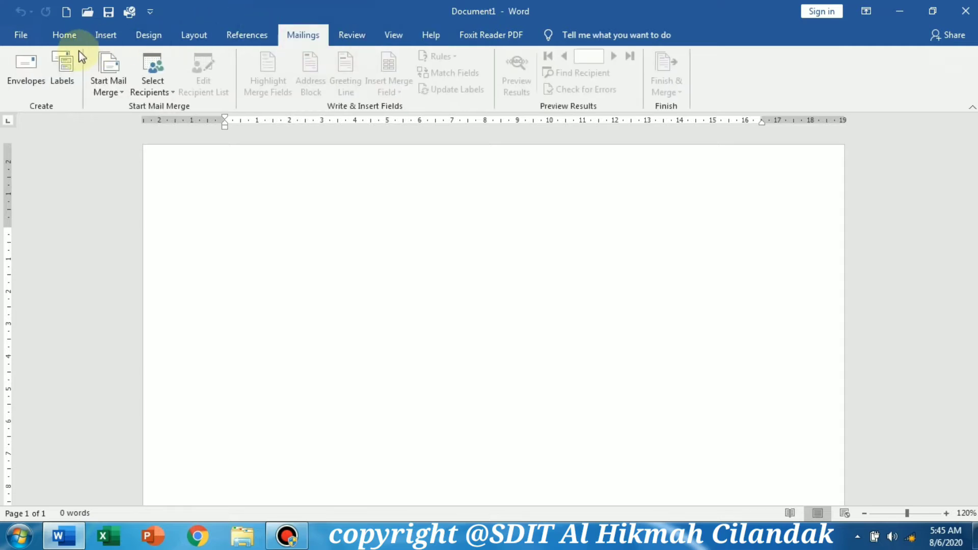
left_click(64, 35)
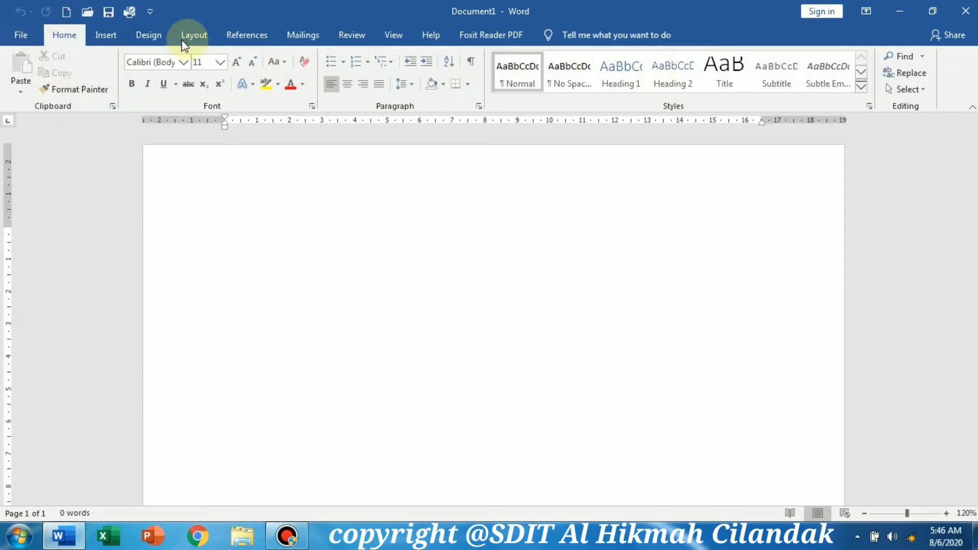
left_click(106, 37)
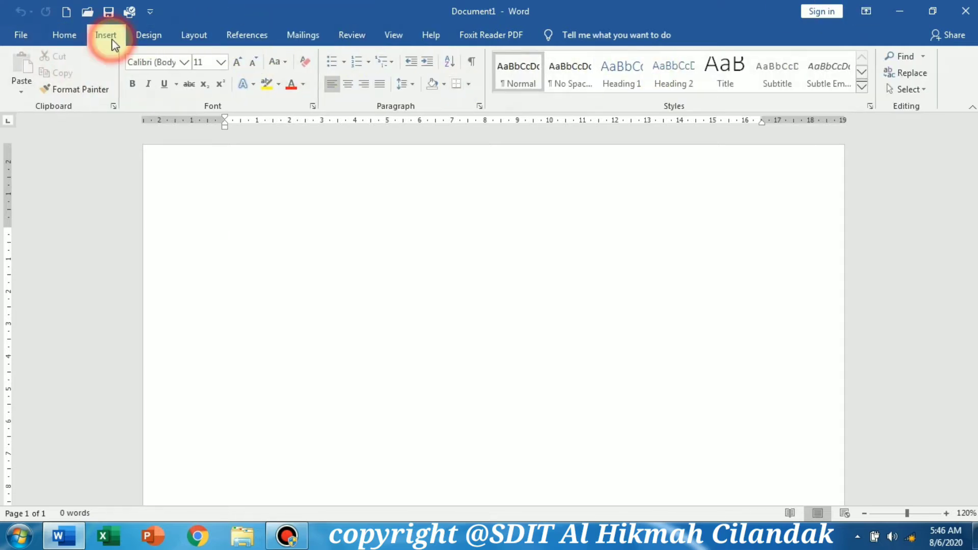
left_click(66, 37)
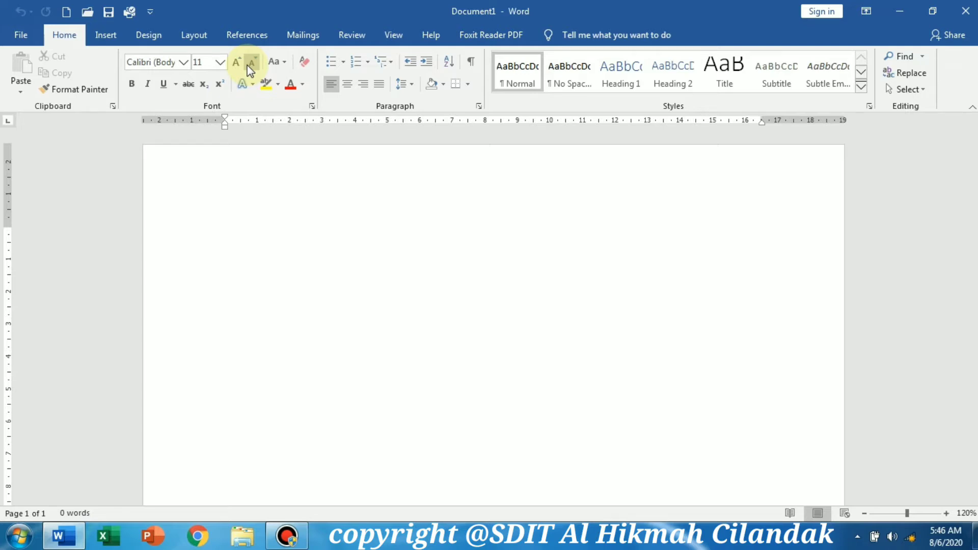
left_click(106, 36)
left_click(148, 35)
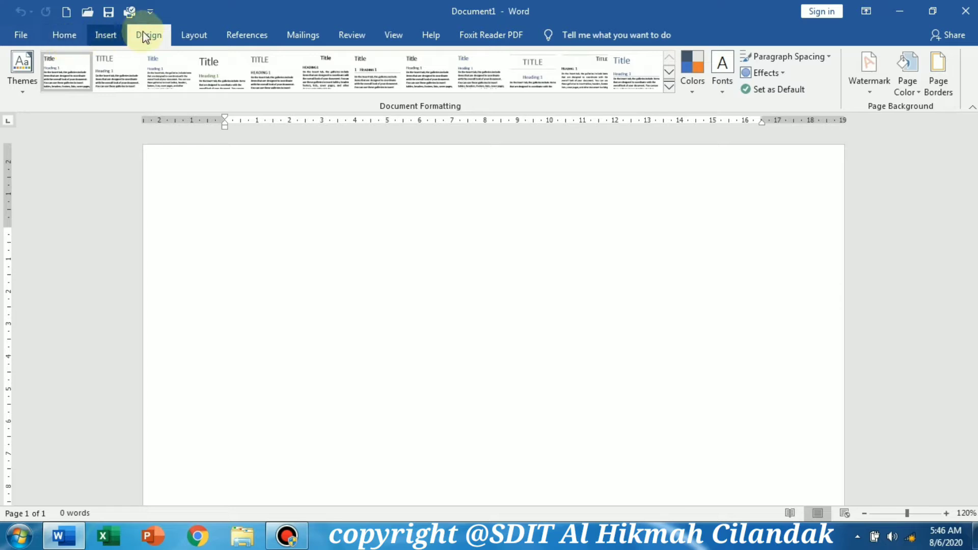
Step: Set the document's paper size to A4 (21 cm x 29.7 cm)
left_click(194, 36)
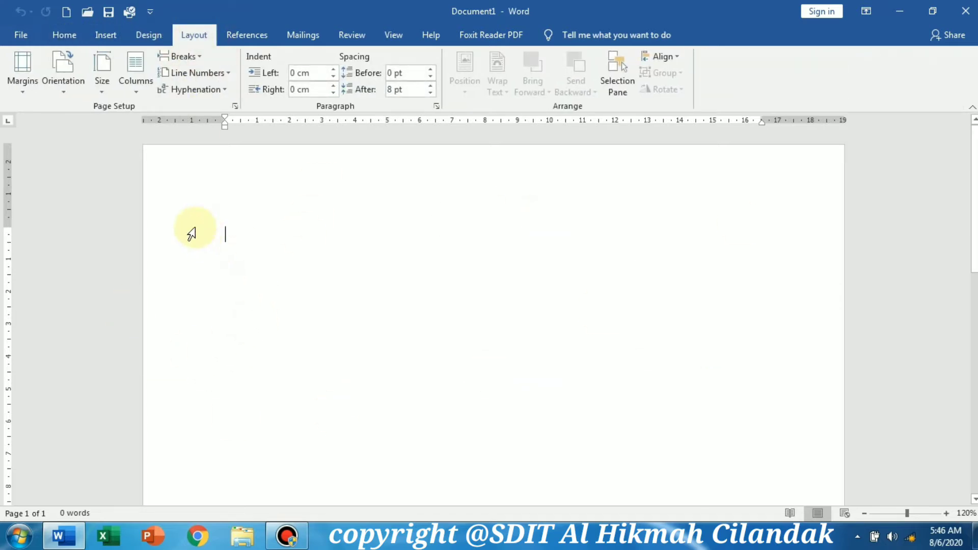
left_click(102, 81)
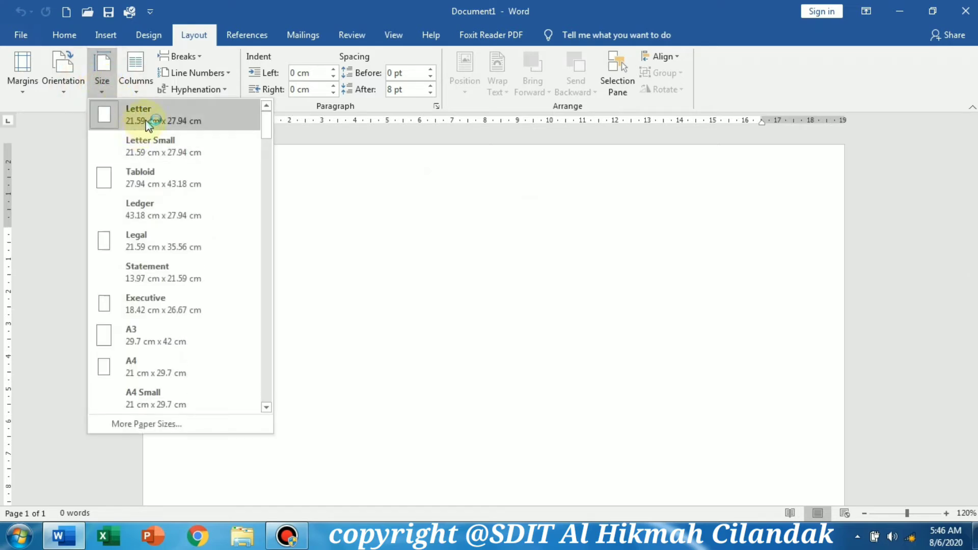
left_click(127, 370)
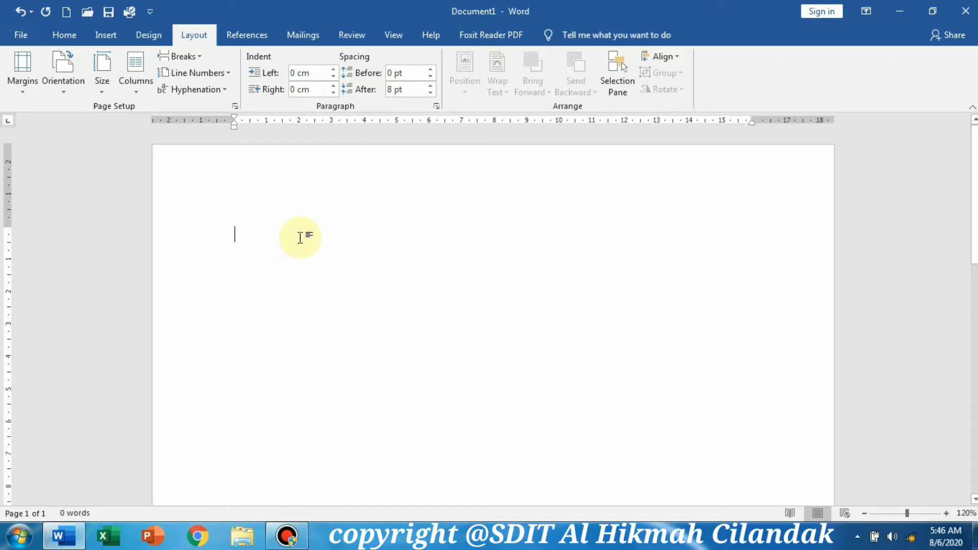
Step: Enter a first name on the first line of the page and set its font size to 28
type("Herry")
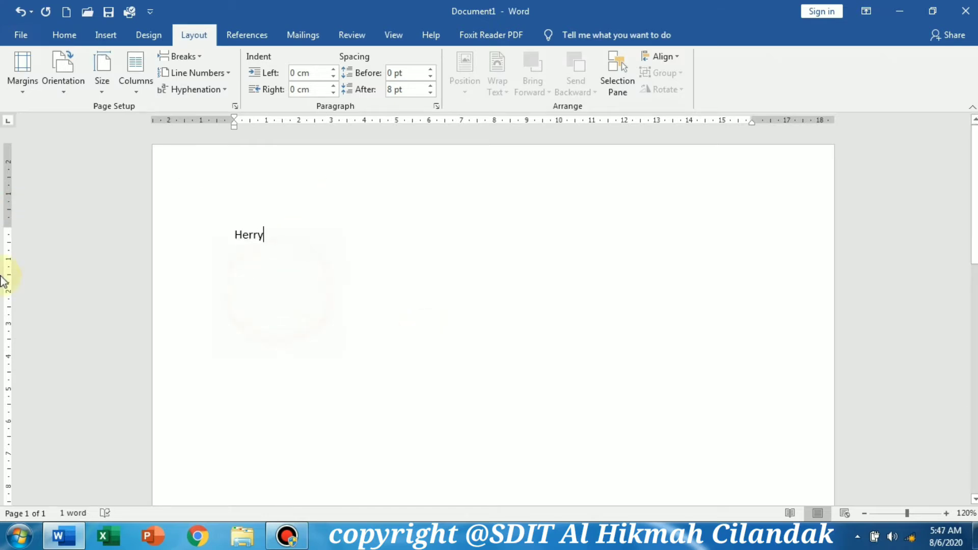
left_click(64, 41)
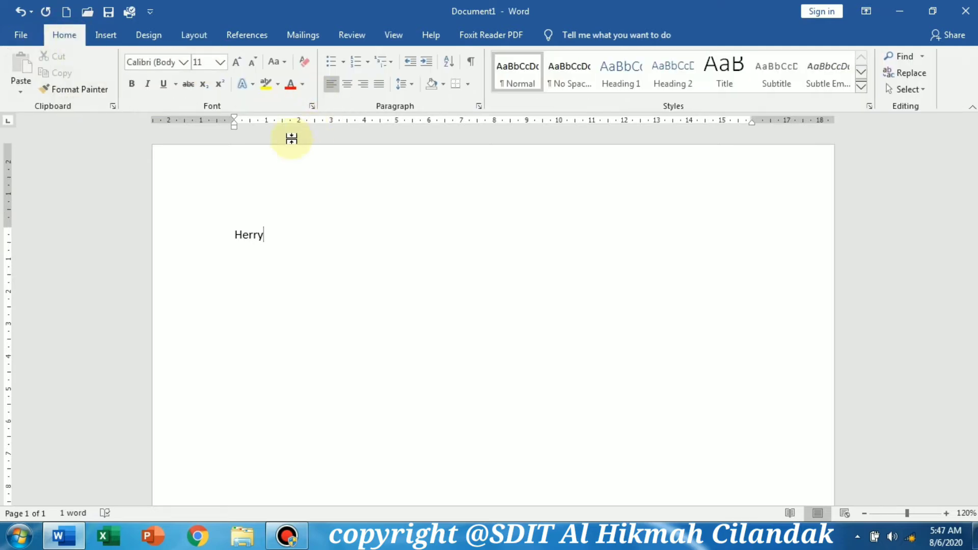
double_click(244, 236)
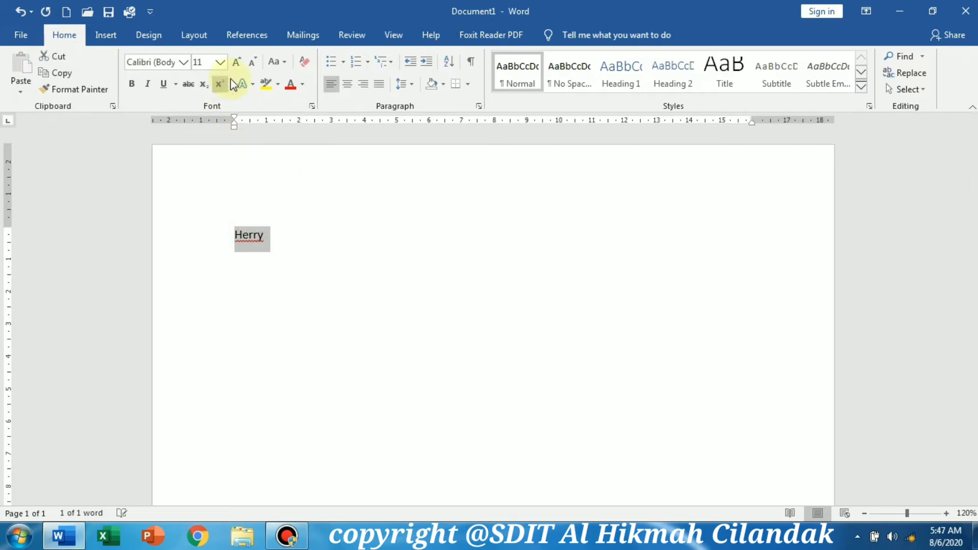
left_click(236, 63)
left_click(235, 63)
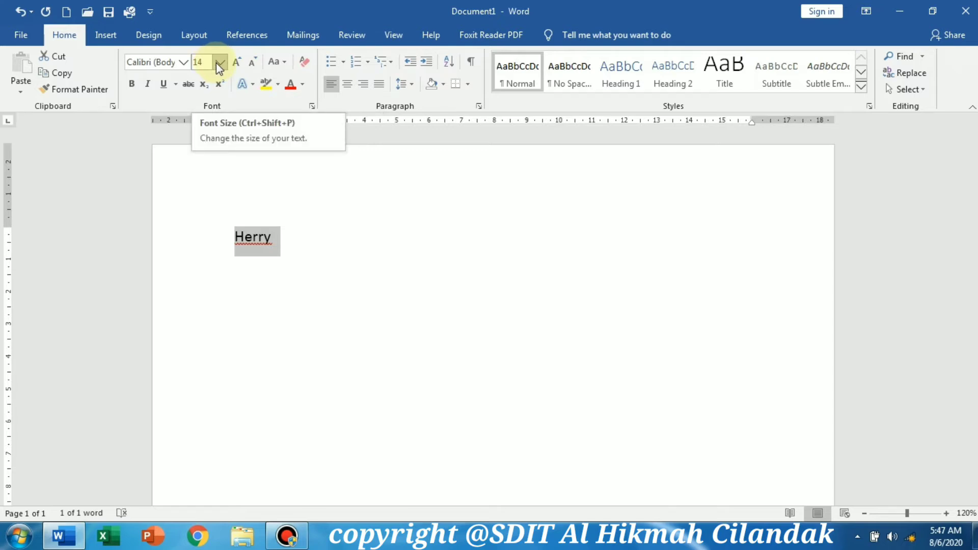
left_click(220, 62)
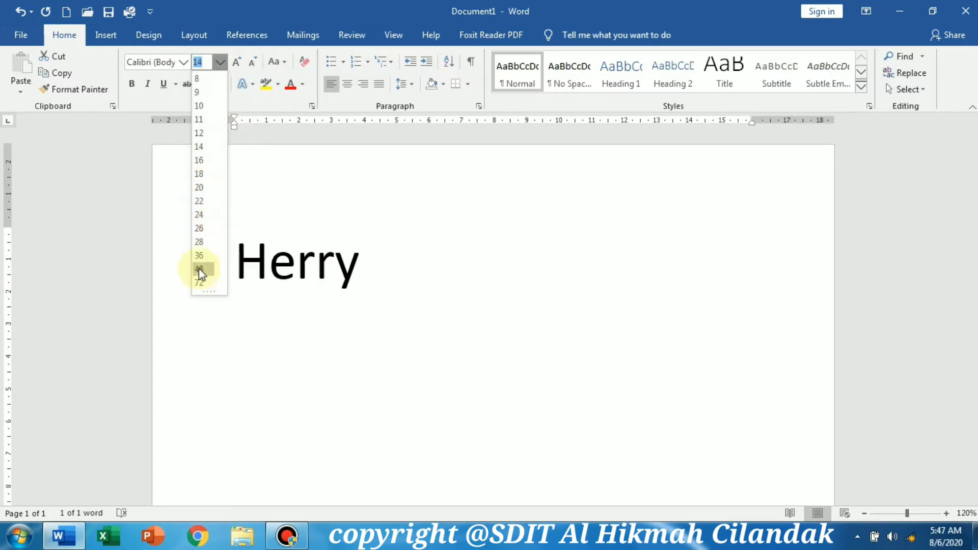
left_click(199, 240)
left_click_drag(323, 247, 202, 198)
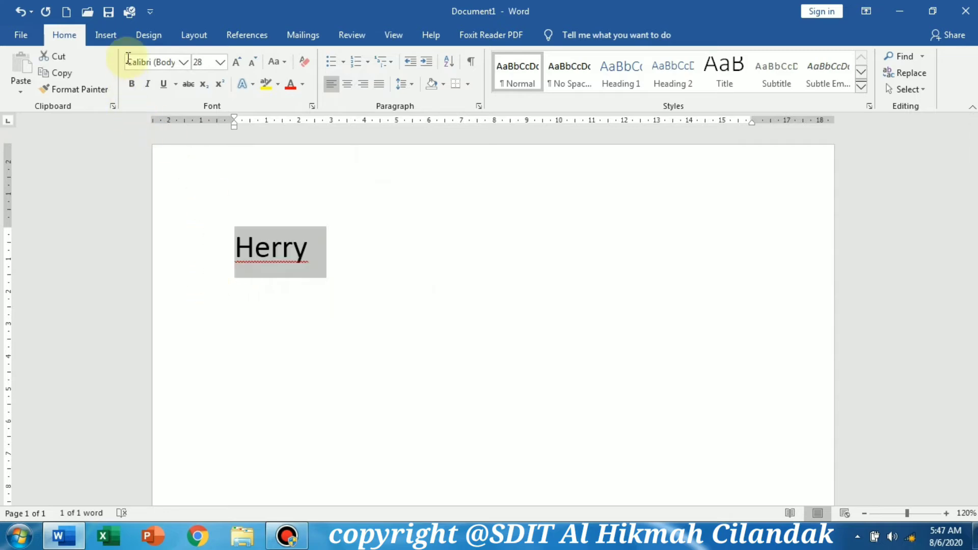
left_click(437, 229)
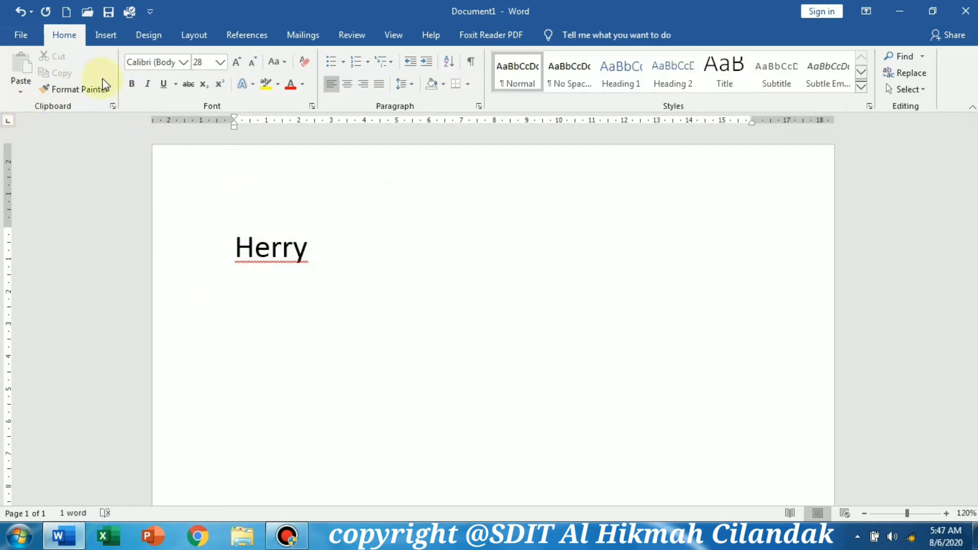
left_click(107, 36)
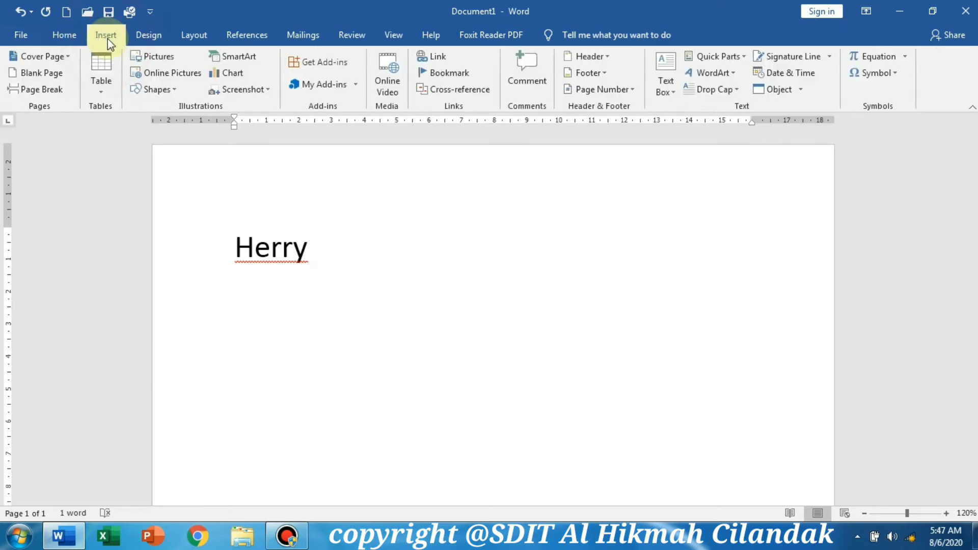
left_click(157, 59)
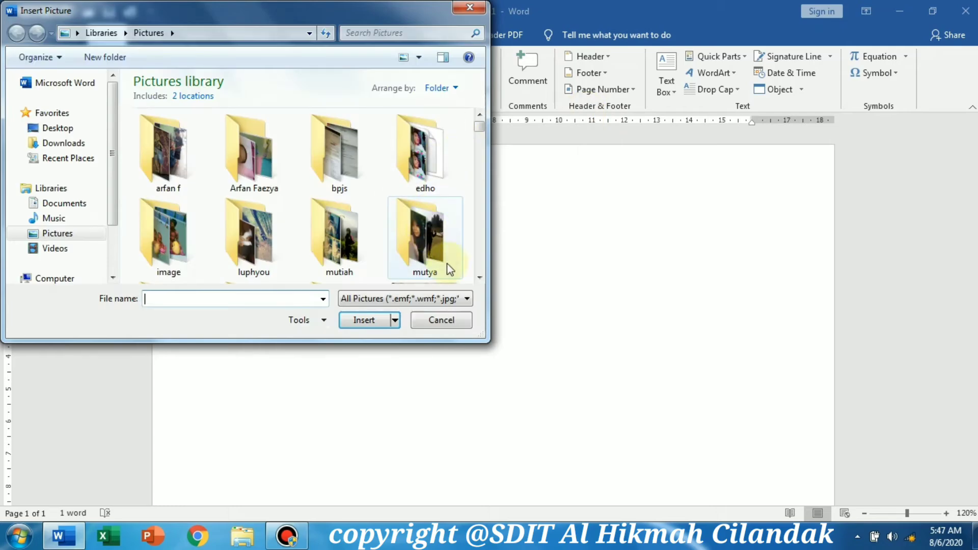
left_click(441, 320)
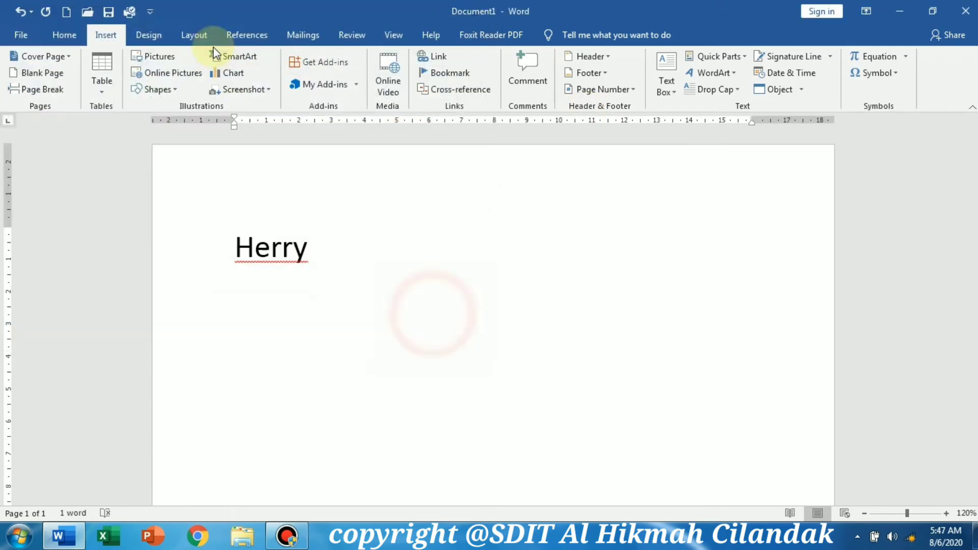
left_click(71, 36)
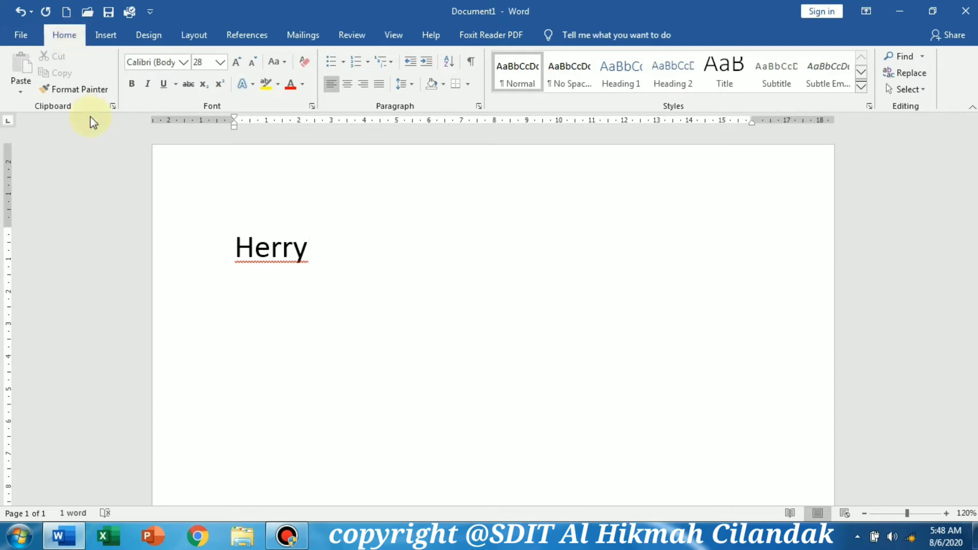
Step: Look over the font and paragraph tools and browse the numbering library's list formats for the first line
double_click(293, 253)
left_click(356, 264)
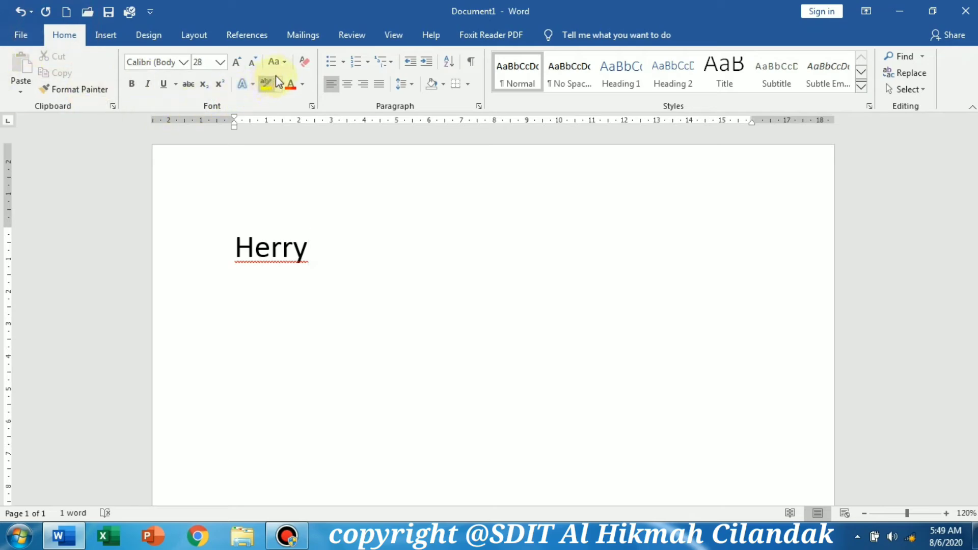
left_click(392, 109)
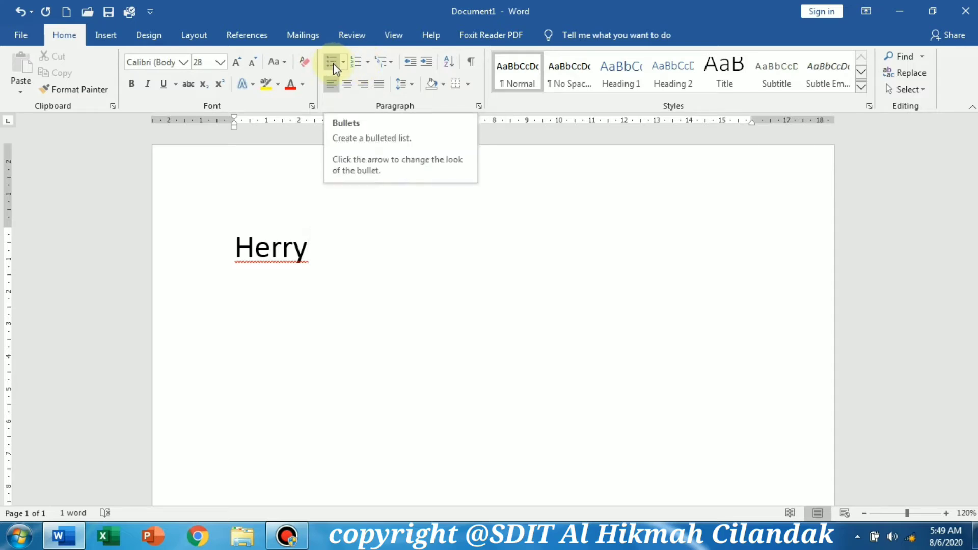
left_click(367, 64)
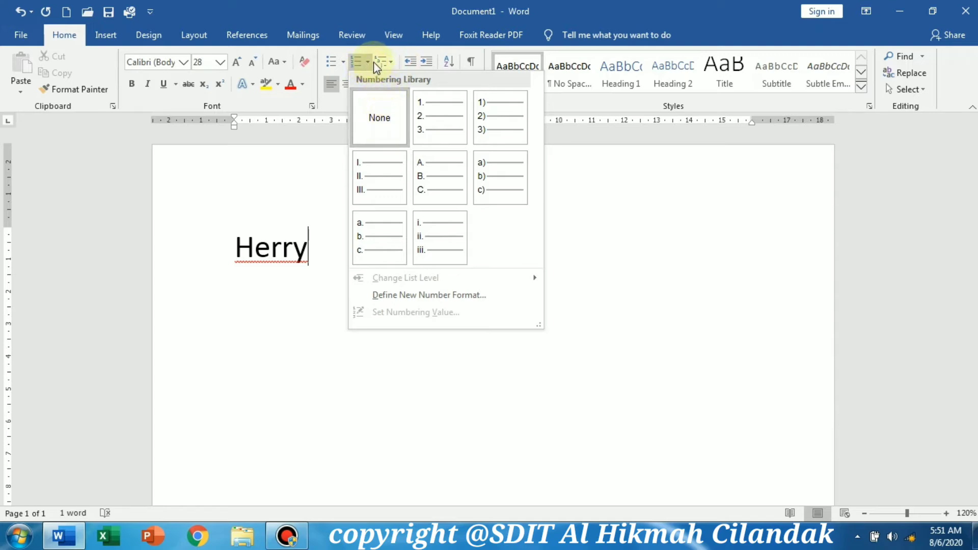
left_click(370, 64)
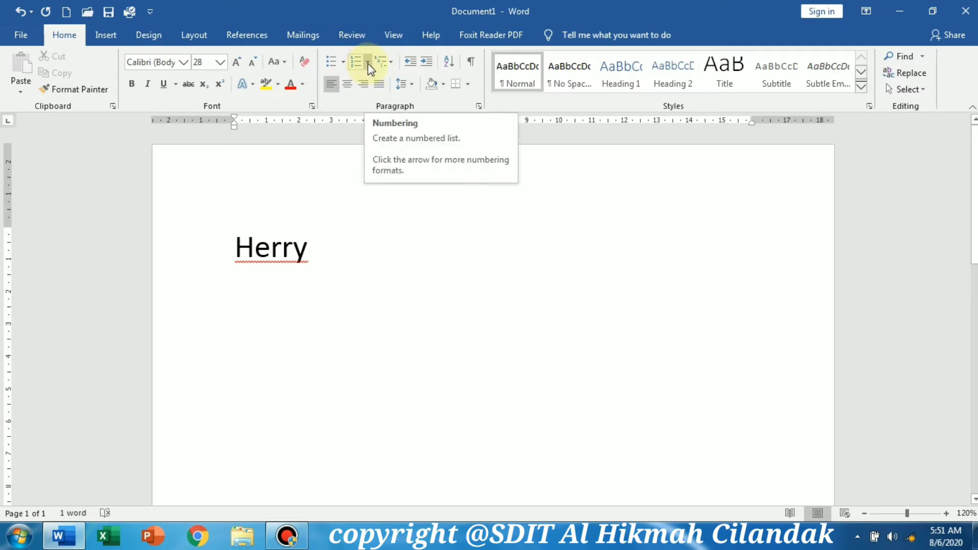
left_click(369, 63)
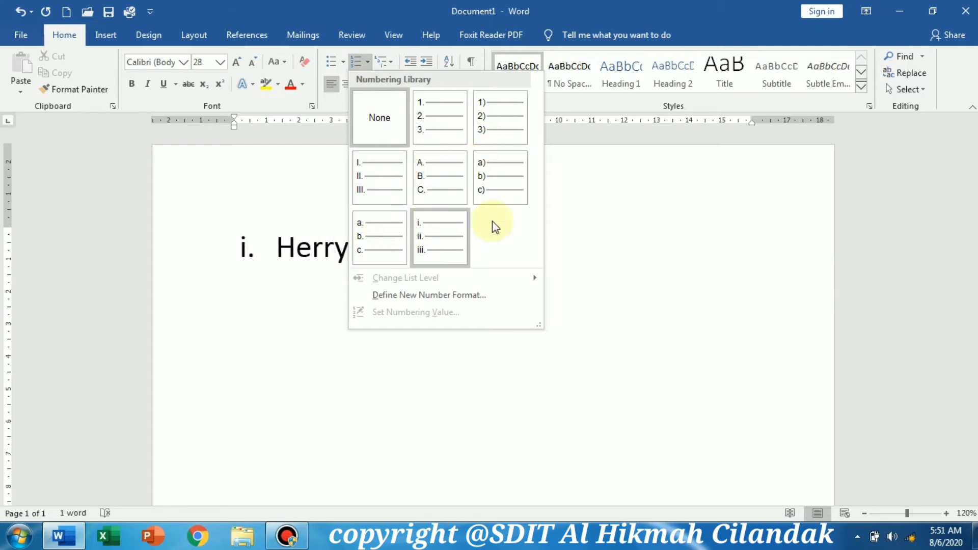
left_click(552, 228)
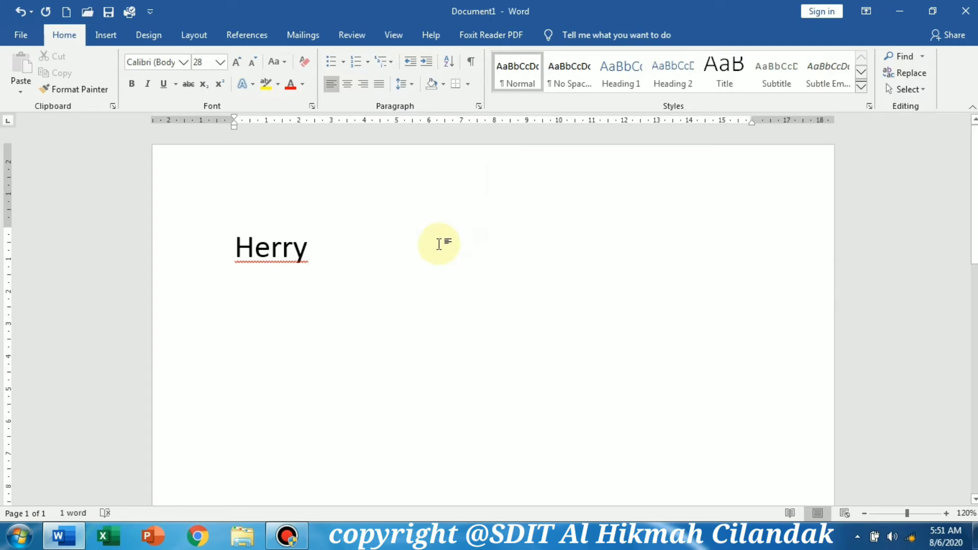
Step: Add two more first names below the existing one, each on its own line
key("Return")
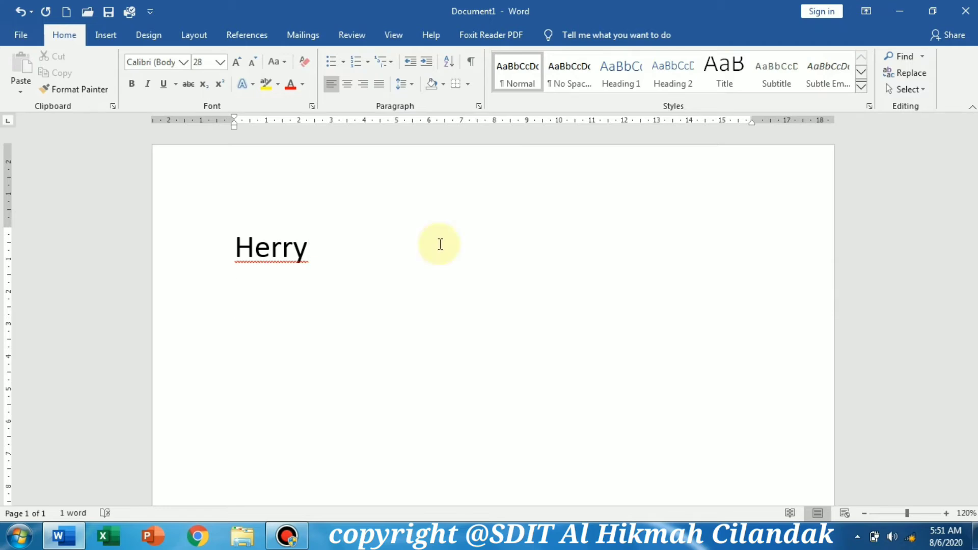
type("Na")
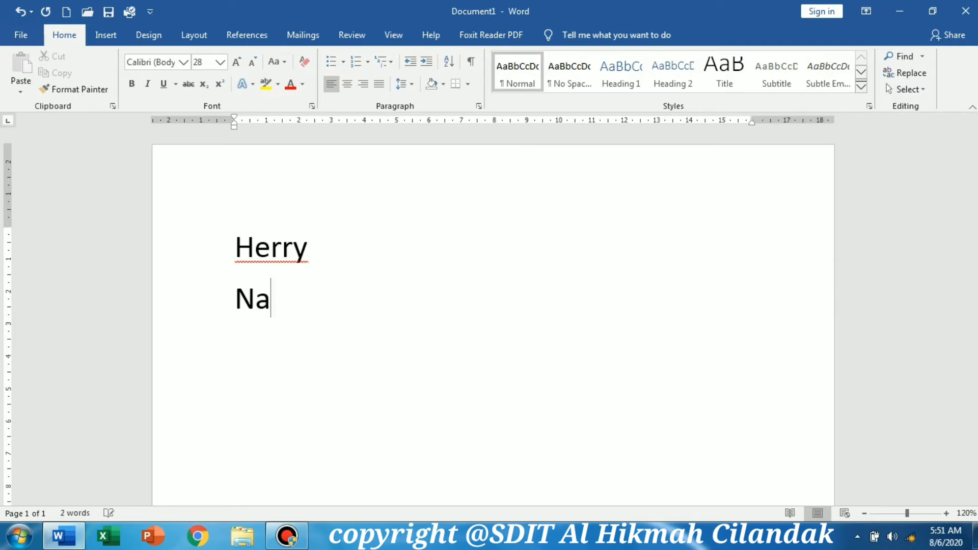
type("billah")
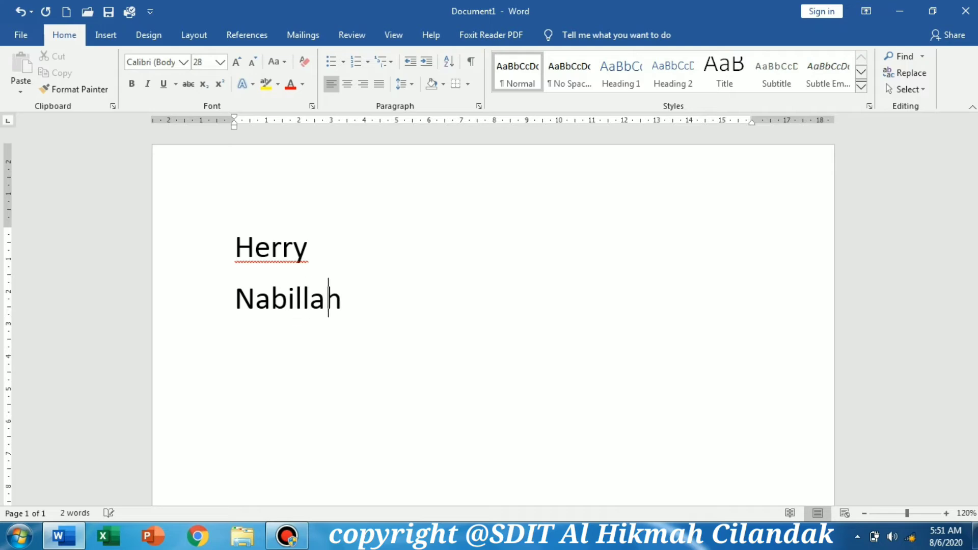
key("Return")
type("/")
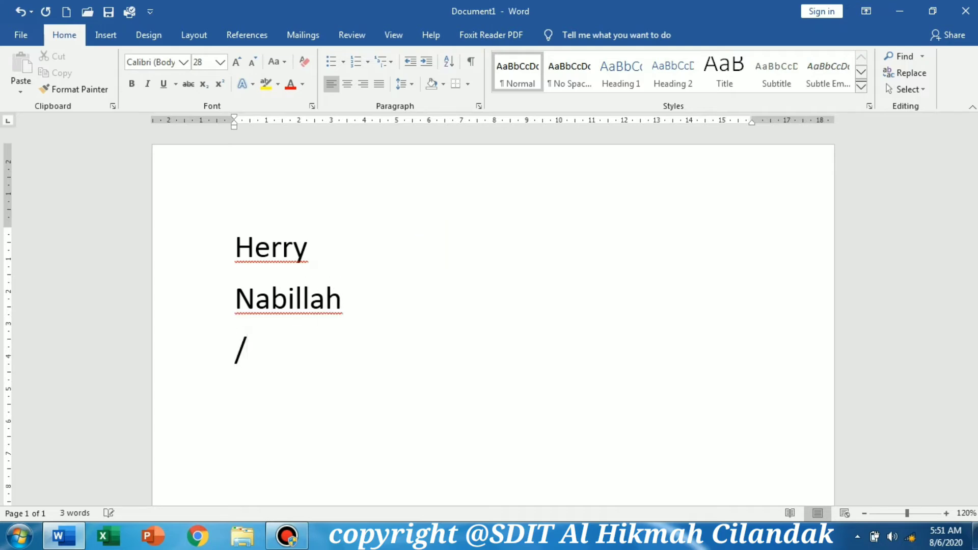
key("BackSpace")
type("Arsyila")
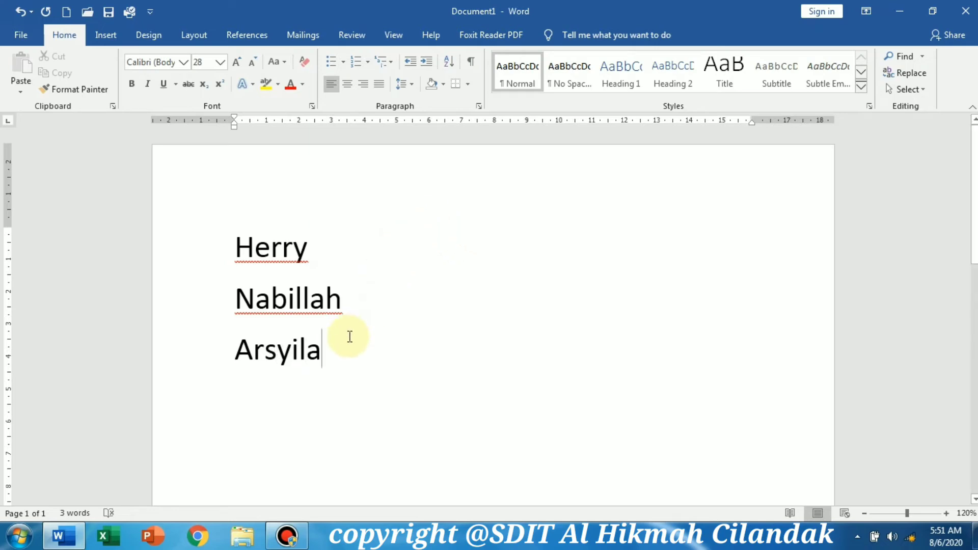
Step: Select all three names and open the settings for defining a new number format
left_click_drag(326, 357, 228, 262)
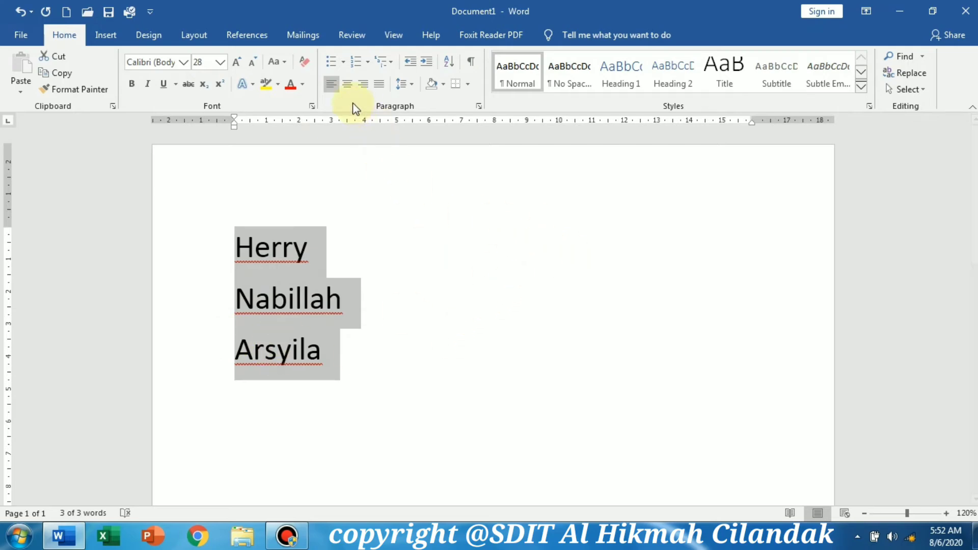
left_click(369, 63)
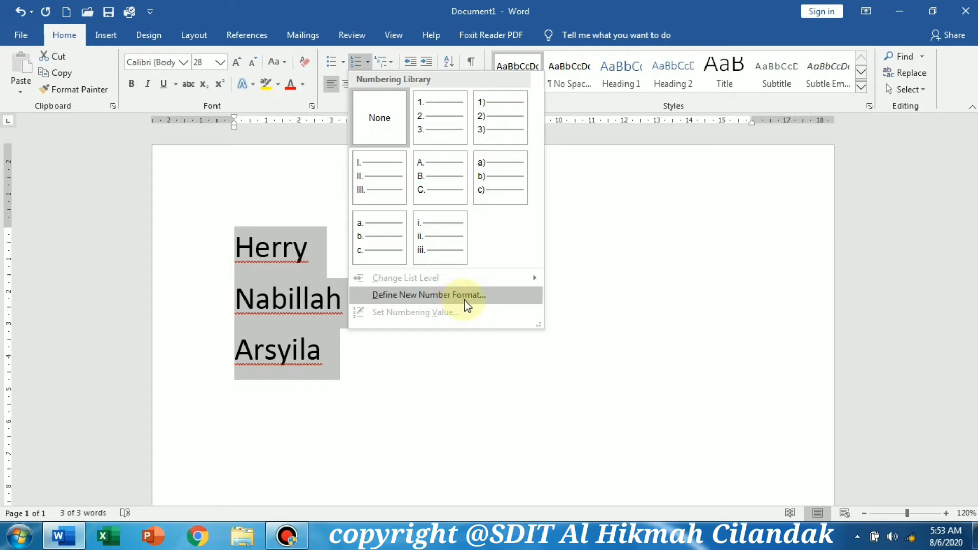
left_click(490, 298)
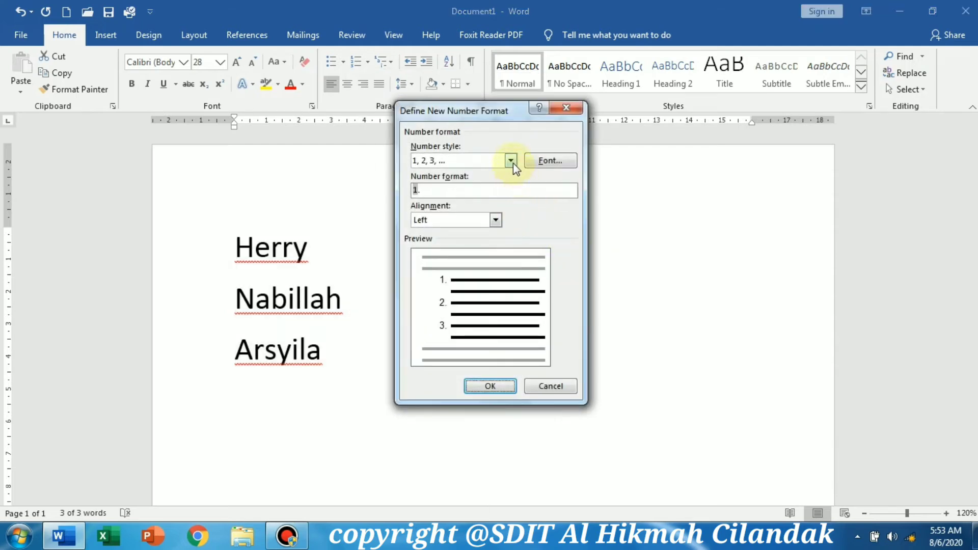
Step: Try the number styles One, Two, Three; 01, 02, 03; and 001, 002, 003 for the new number format
left_click(511, 161)
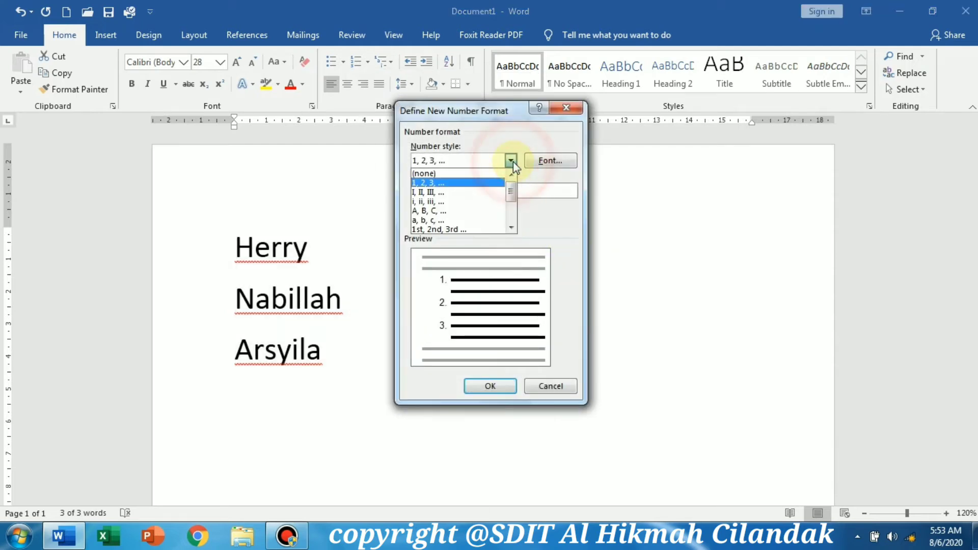
left_click_drag(510, 191, 512, 210)
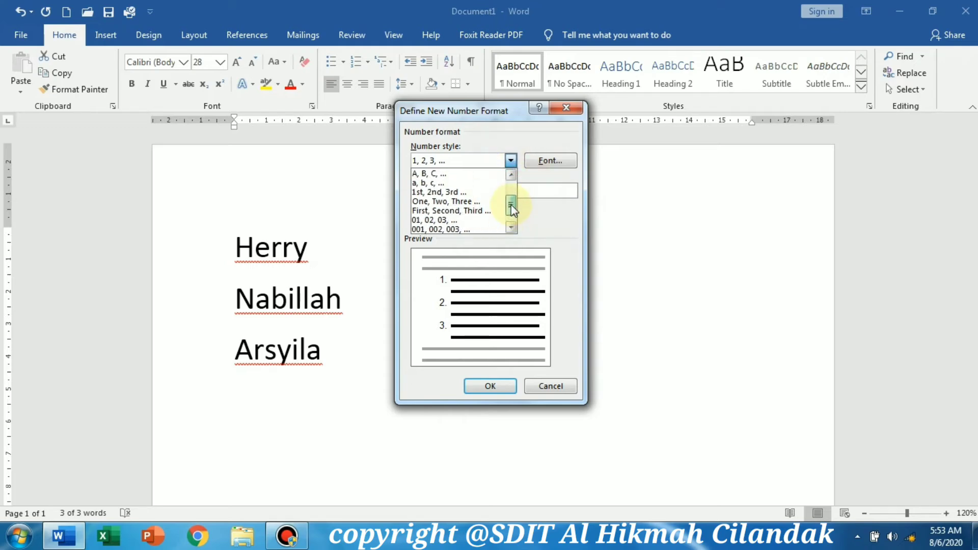
left_click(476, 202)
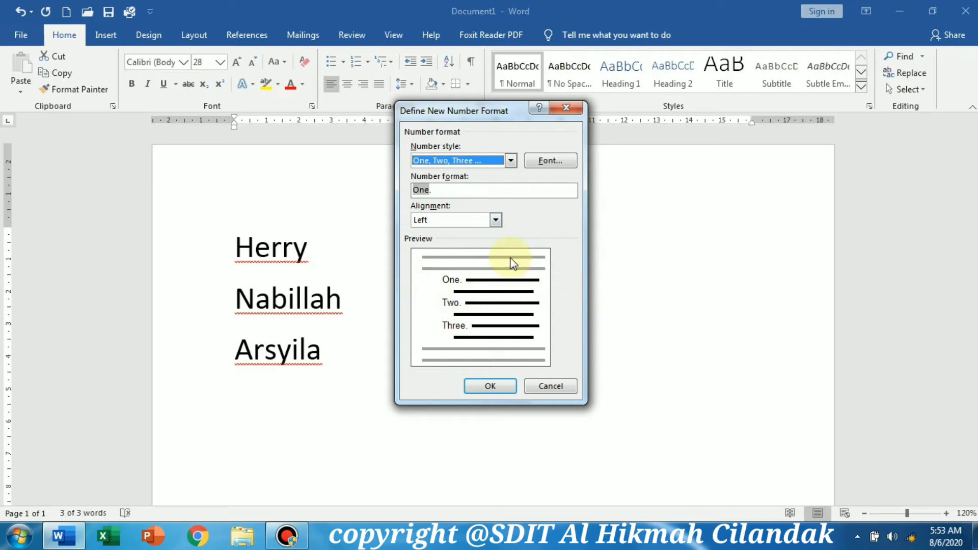
left_click(509, 161)
left_click(484, 220)
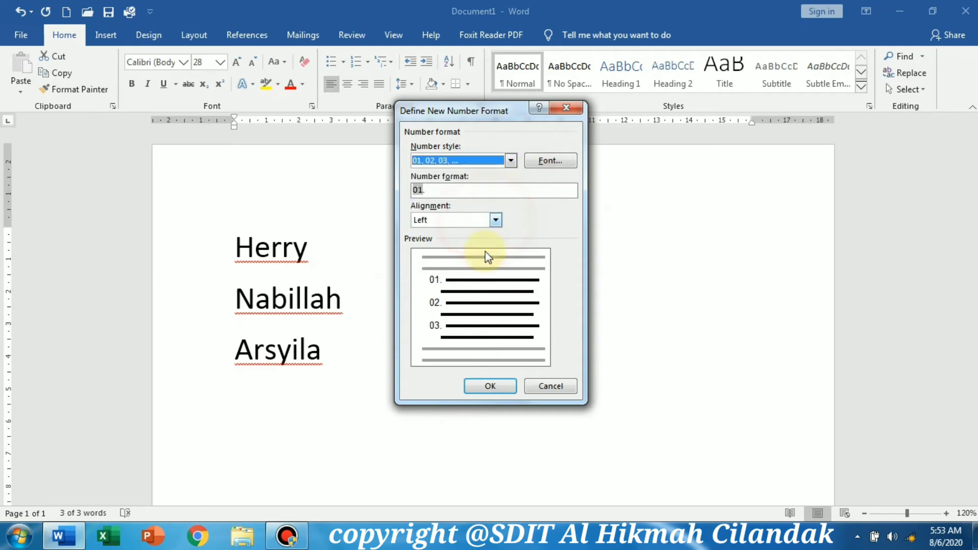
left_click(511, 161)
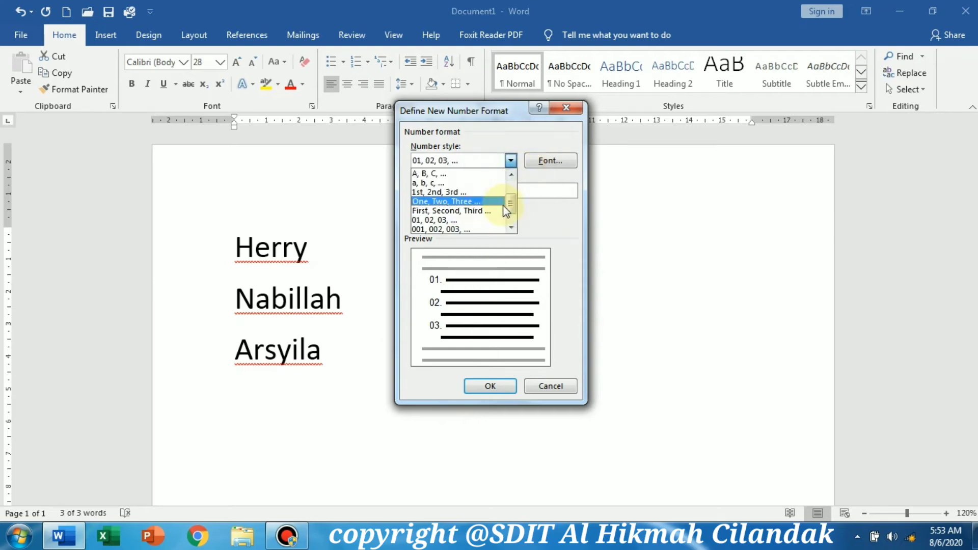
left_click(484, 227)
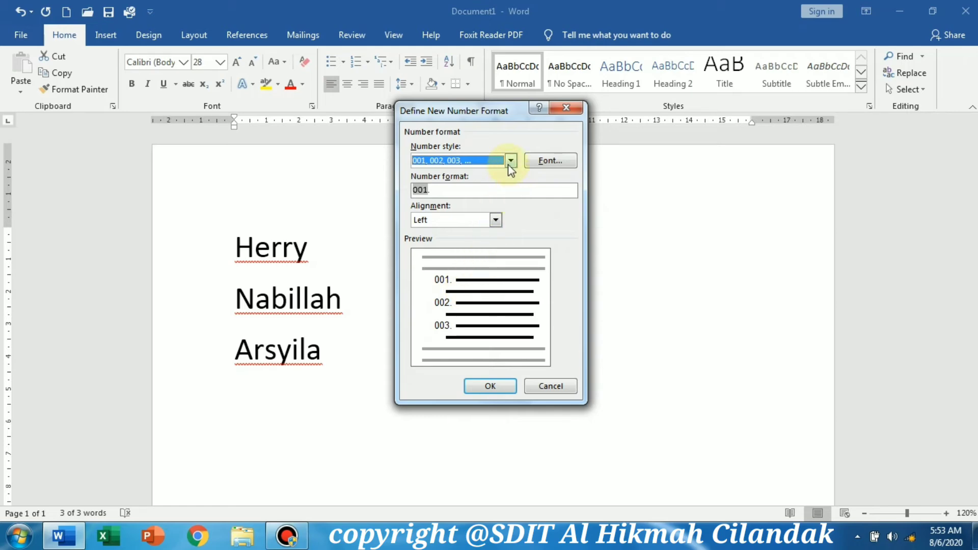
left_click(458, 189)
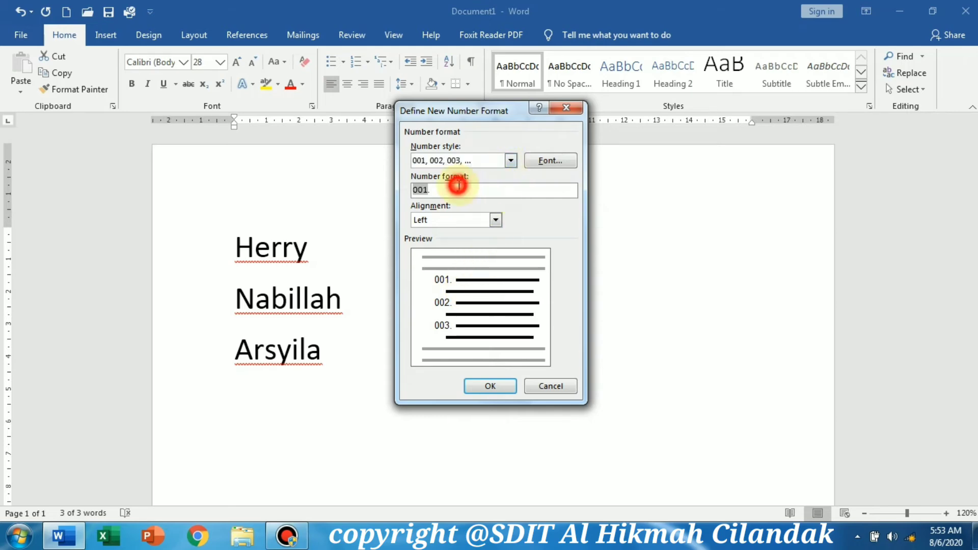
Step: Set the number style of the new format to 1st, 2nd, 3rd
left_click(512, 160)
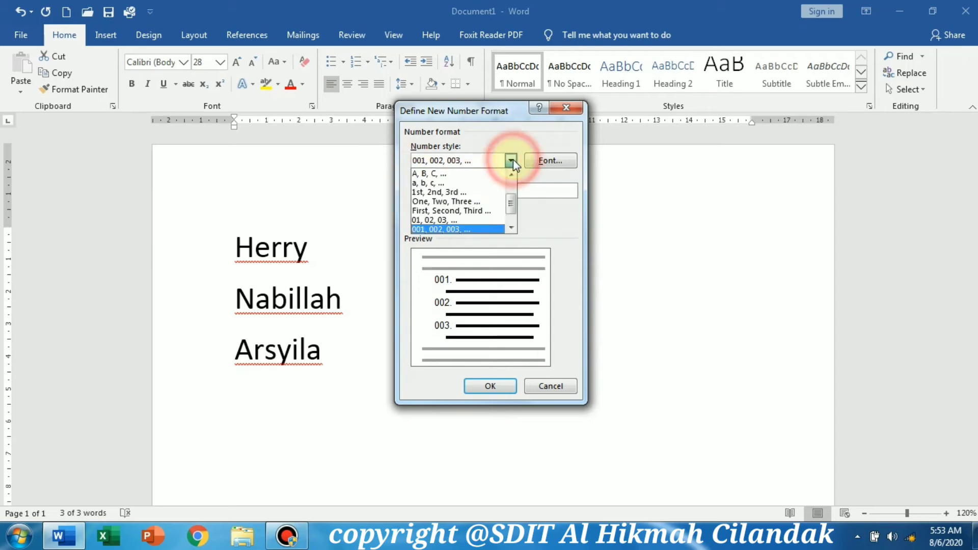
left_click_drag(515, 213, 495, 186)
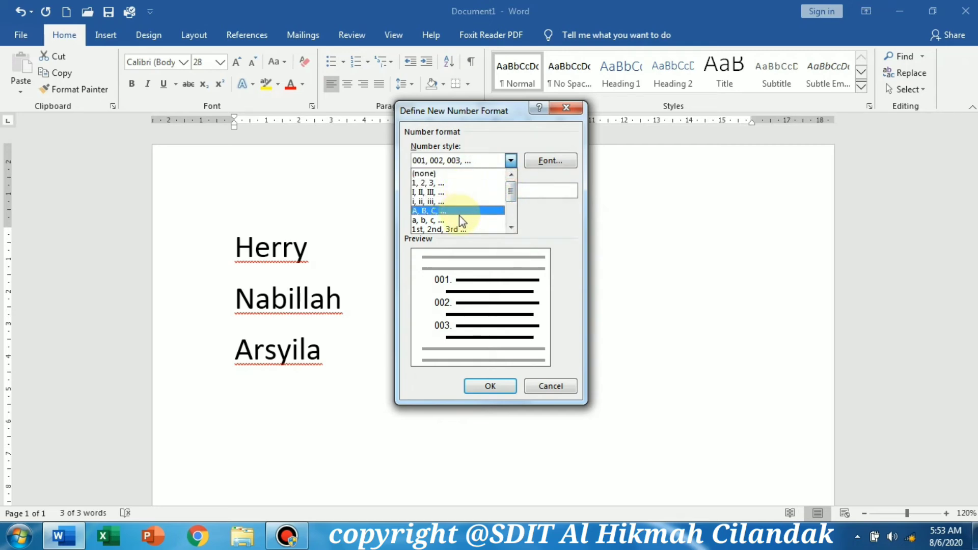
left_click(463, 229)
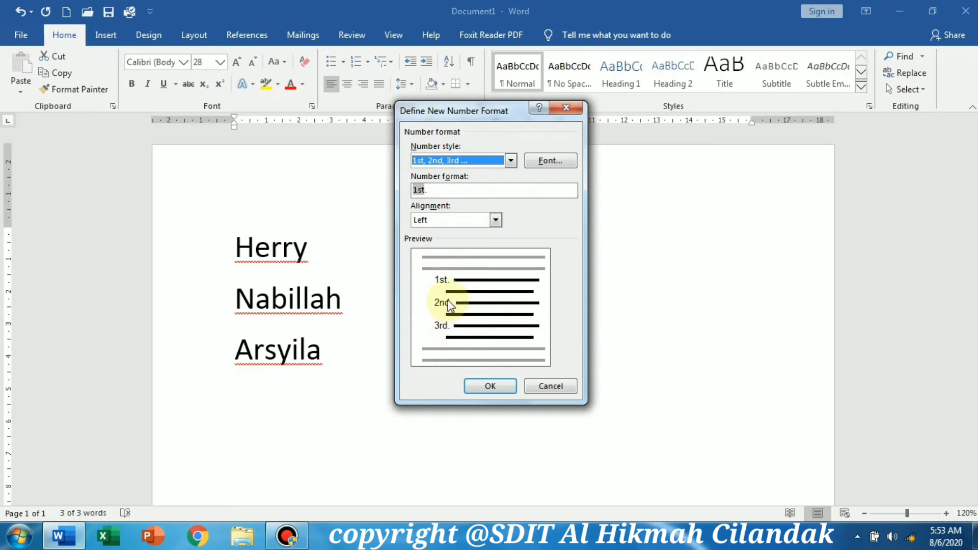
Step: Preview the Right and Left number alignments, and set the alignment to Centered
left_click(495, 220)
left_click(478, 242)
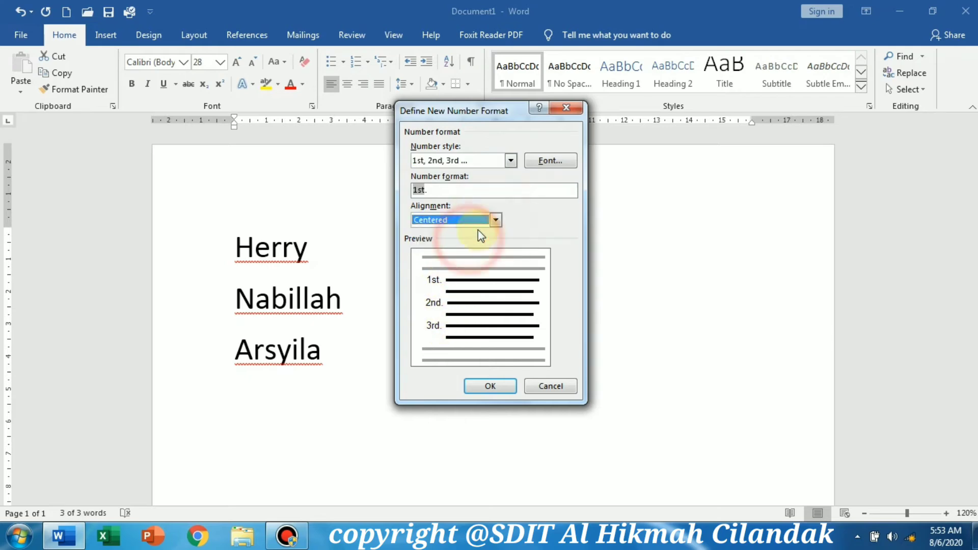
left_click(495, 220)
left_click(472, 251)
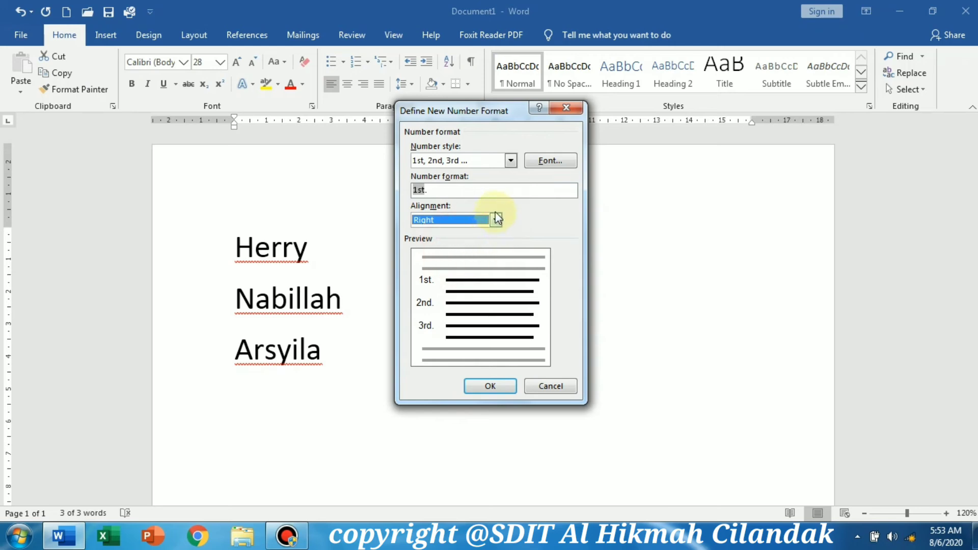
left_click(495, 220)
left_click(483, 243)
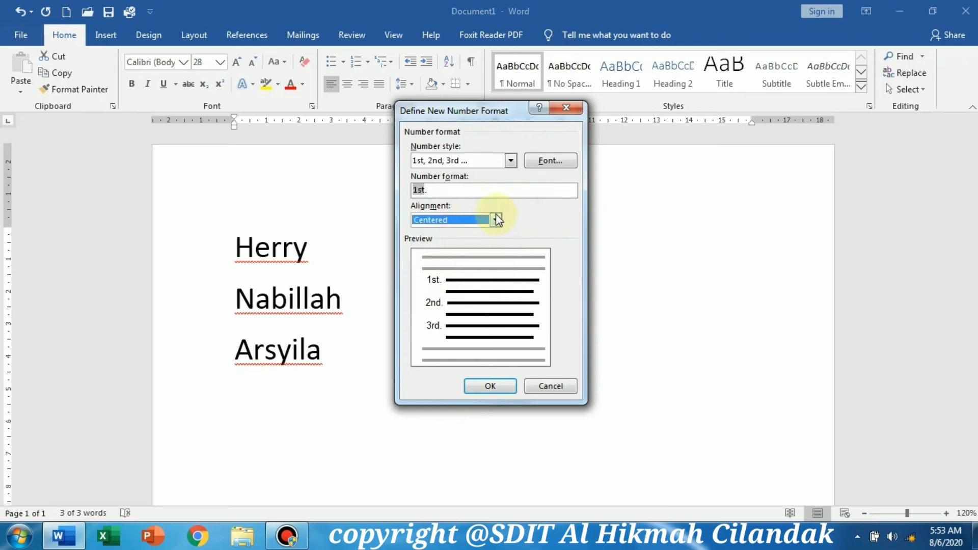
left_click(496, 220)
left_click(481, 234)
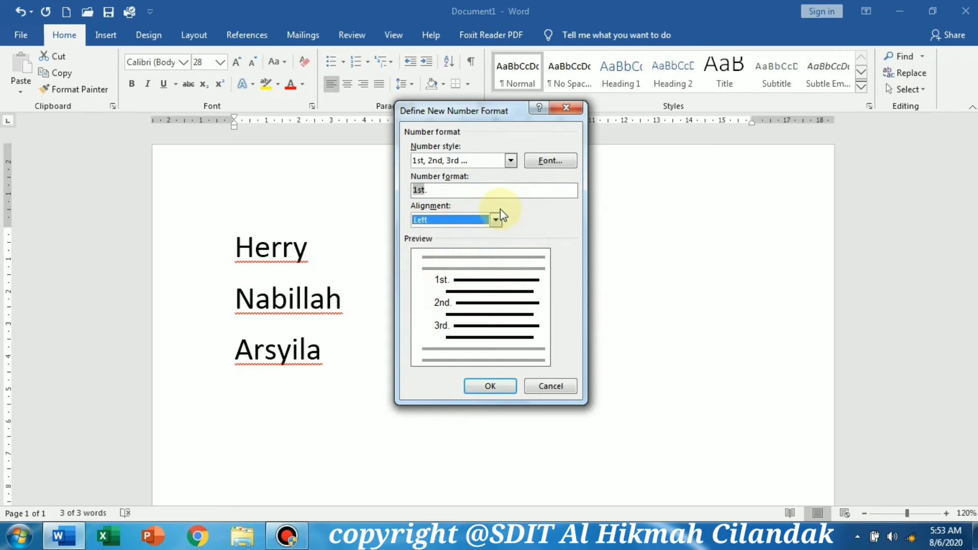
left_click(496, 220)
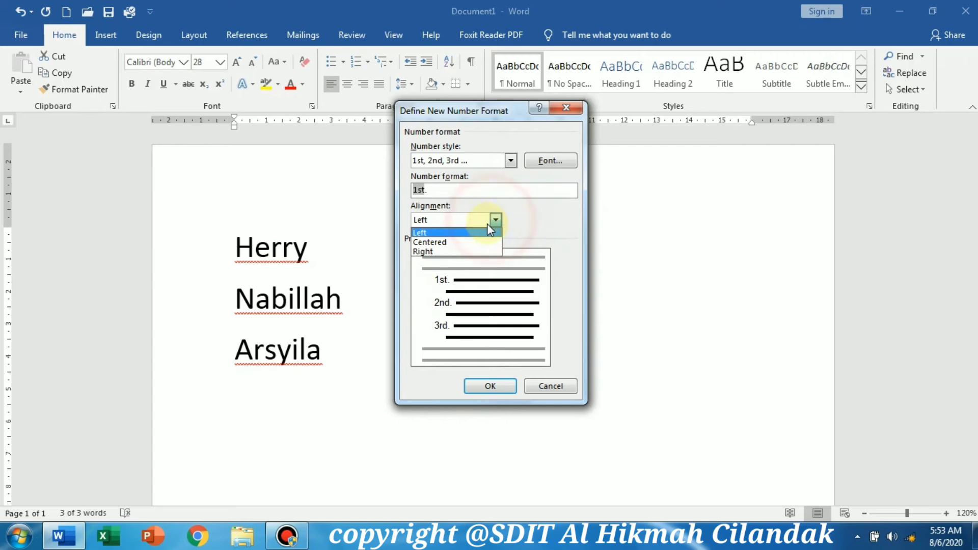
left_click(448, 241)
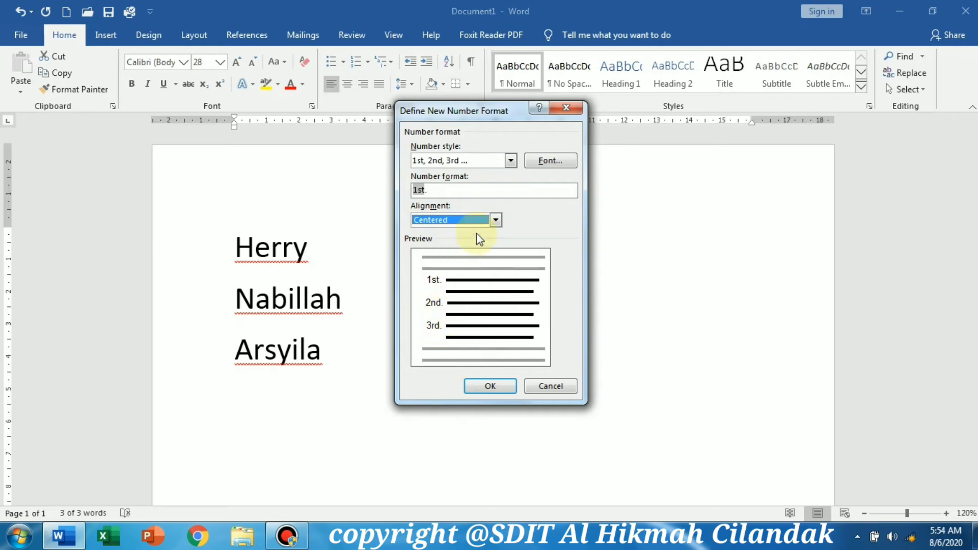
Step: Preview the fonts aaaiight! and Aerofoil for the list numbers, and apply the Adorable font
left_click(554, 160)
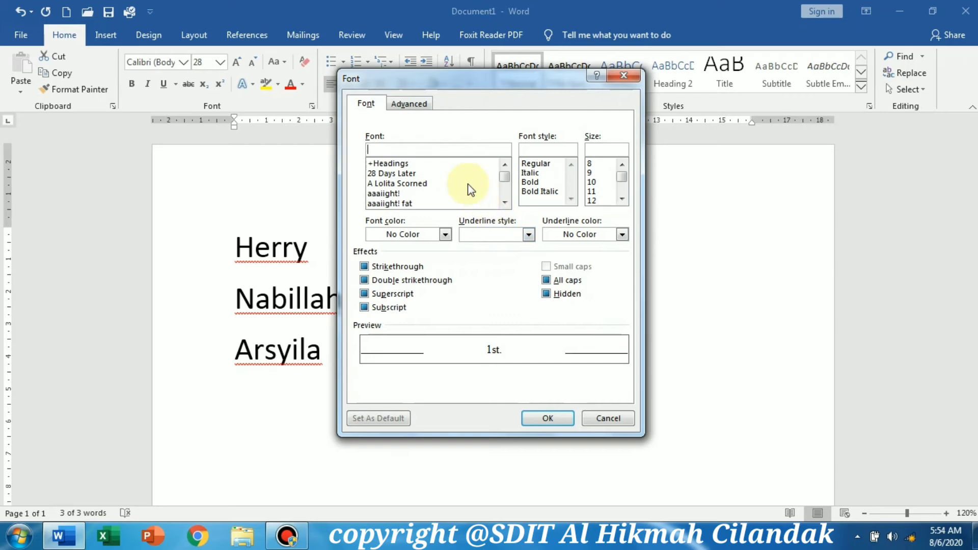
left_click(468, 184)
left_click(459, 194)
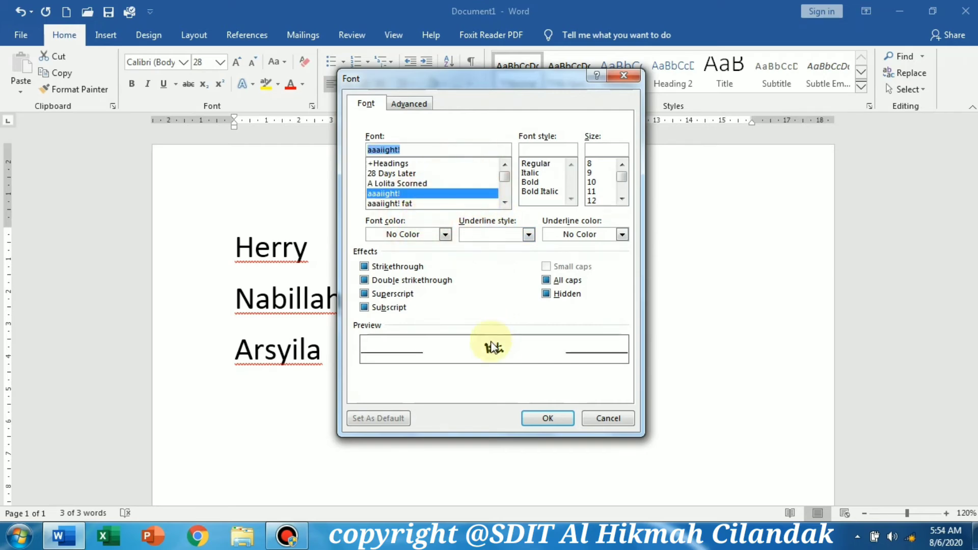
left_click(504, 203)
left_click(504, 202)
left_click(443, 203)
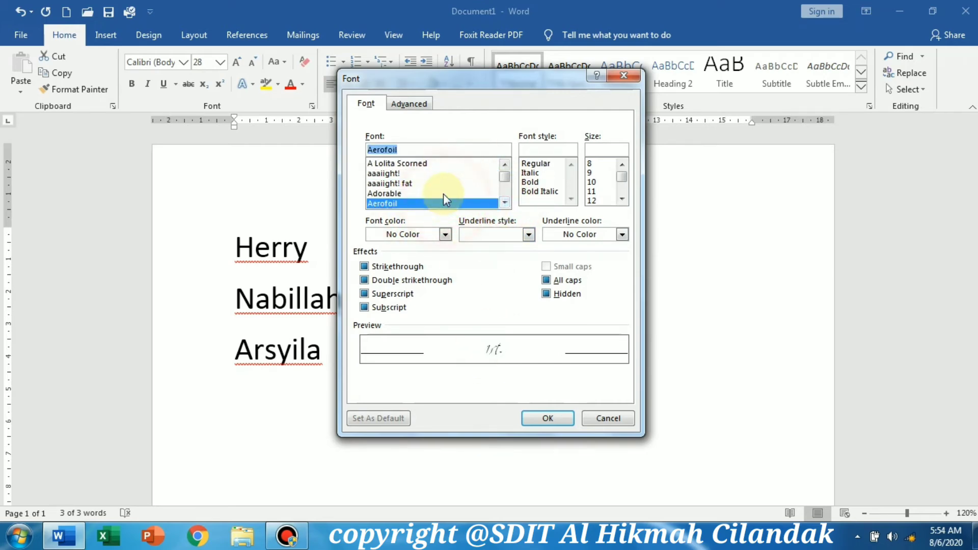
left_click(444, 182)
left_click(420, 195)
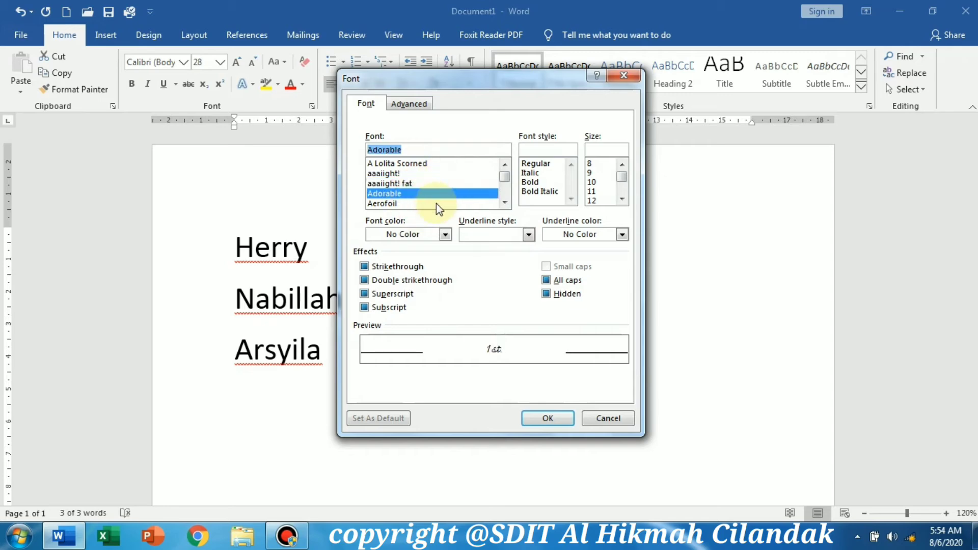
left_click(544, 416)
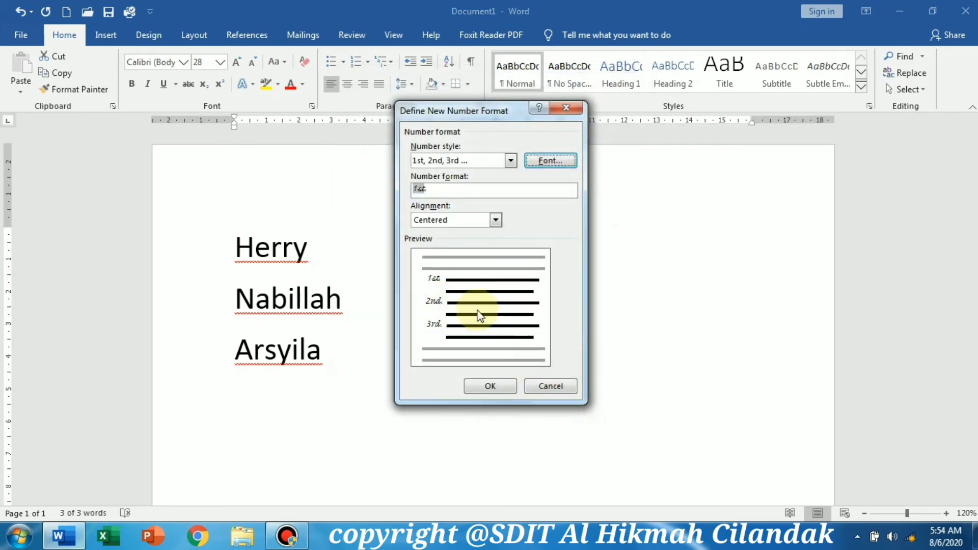
Step: Apply the new 1st, 2nd, 3rd number format to the three names and view the available list levels
left_click(490, 386)
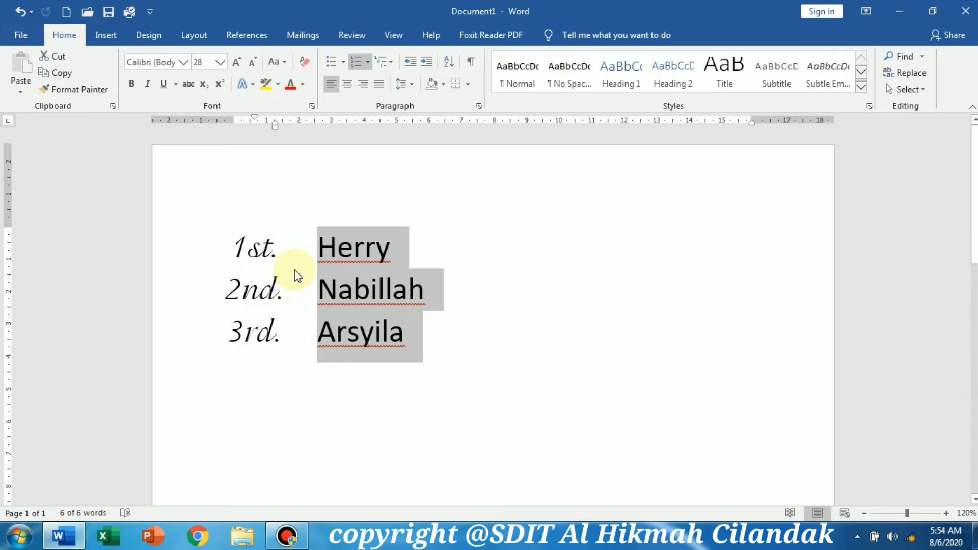
left_click(370, 64)
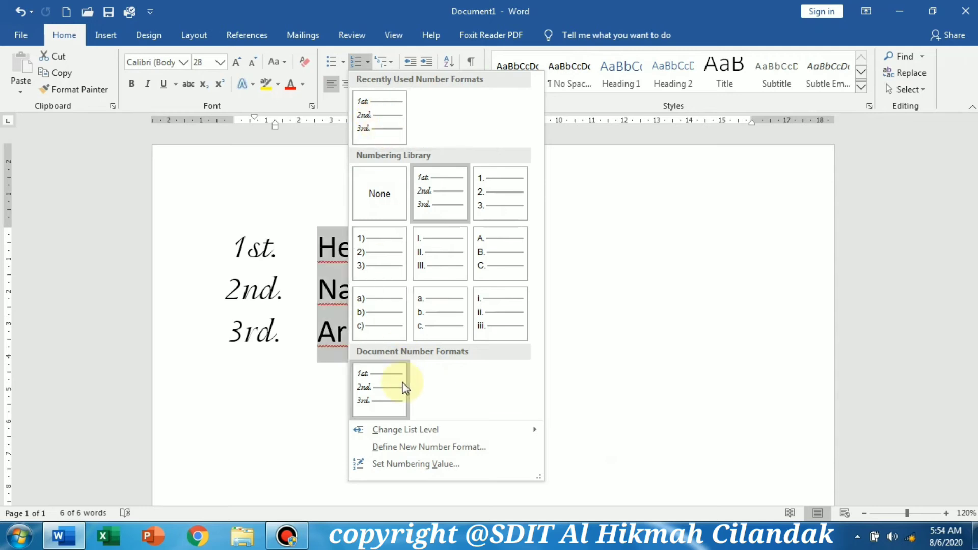
mouse_move(429, 432)
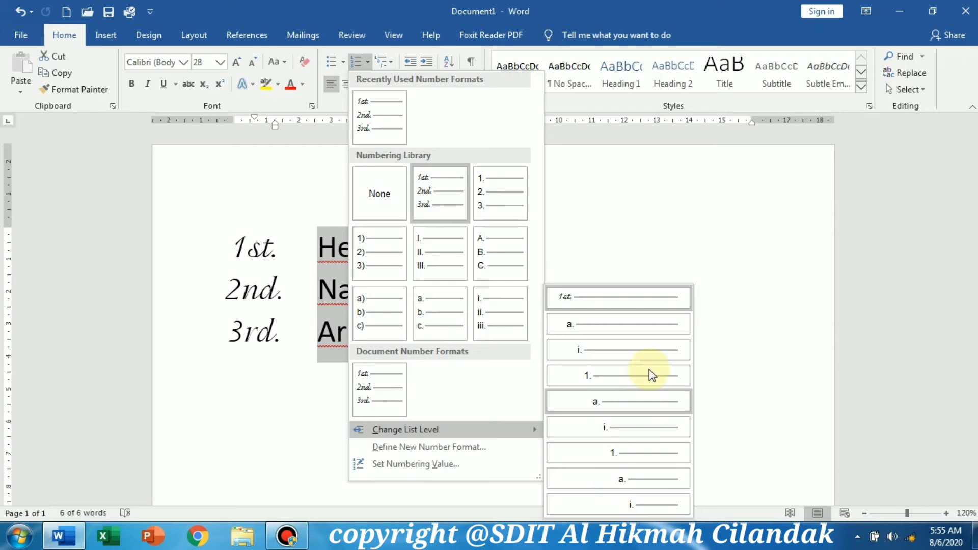
left_click(644, 242)
Step: Start a new numbered item after the last name, and end the list with an unnumbered line
left_click(406, 331)
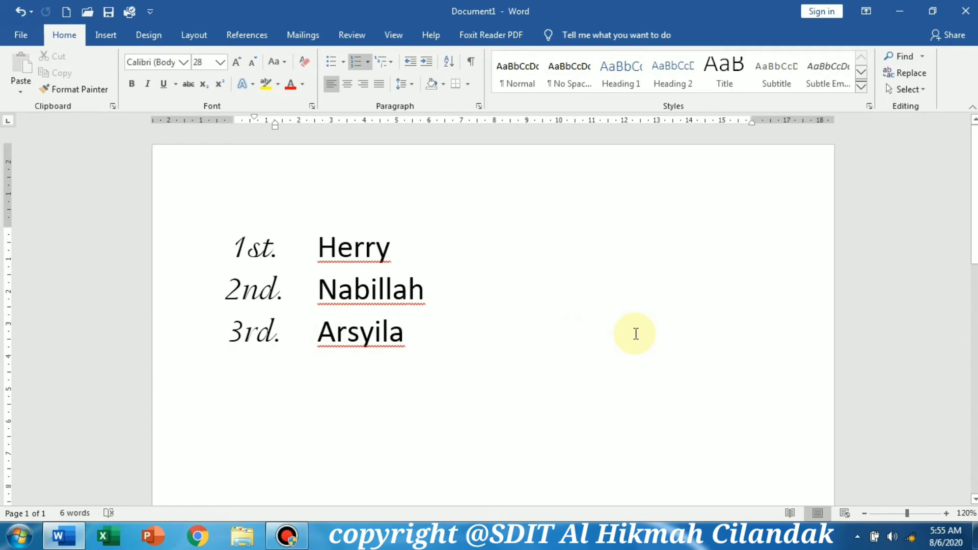
key("Return")
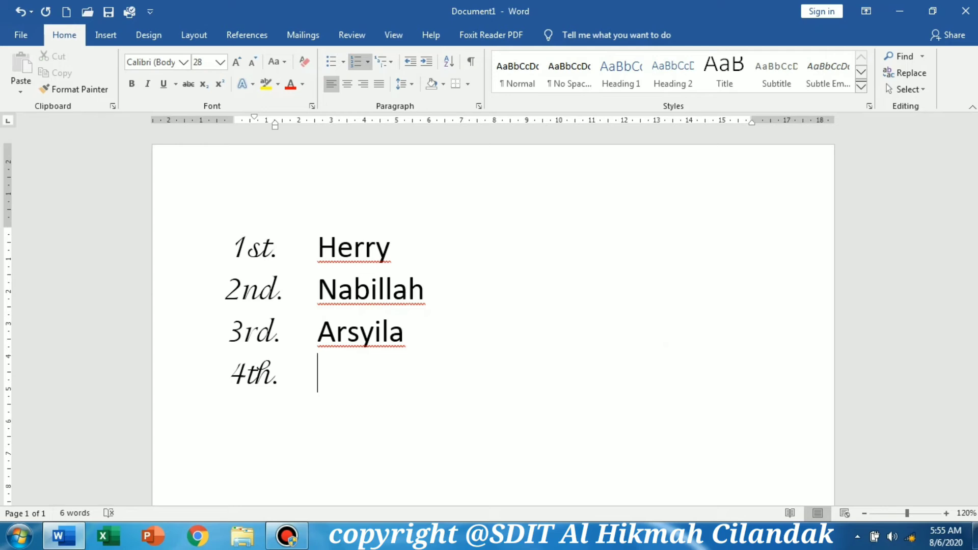
key("Return")
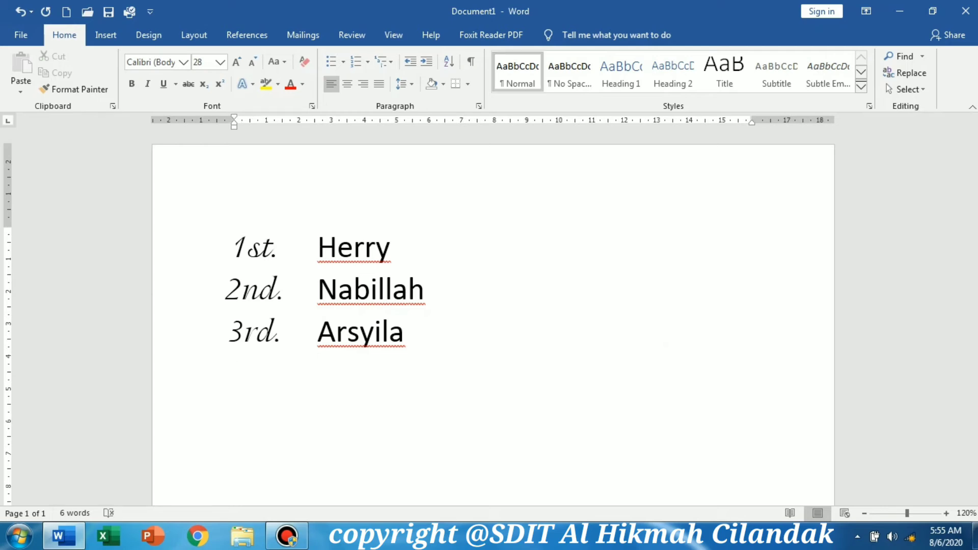
Step: Insert an empty numbered item below the first name, and remove it again
left_click(399, 253)
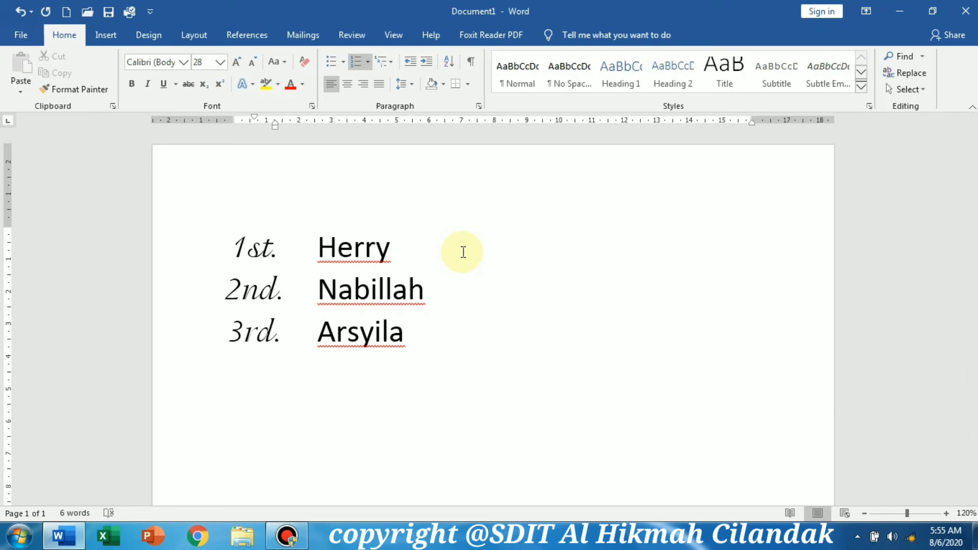
key("Return")
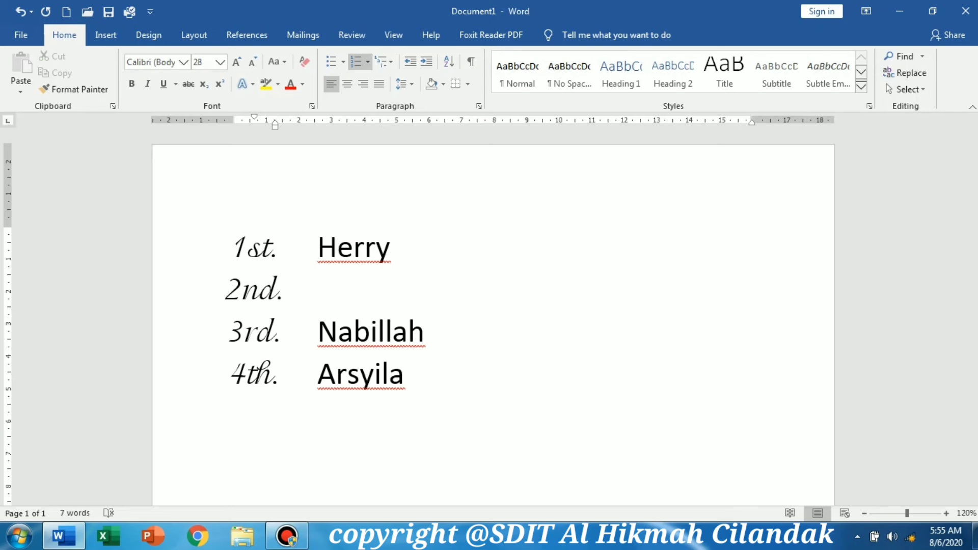
key("BackSpace")
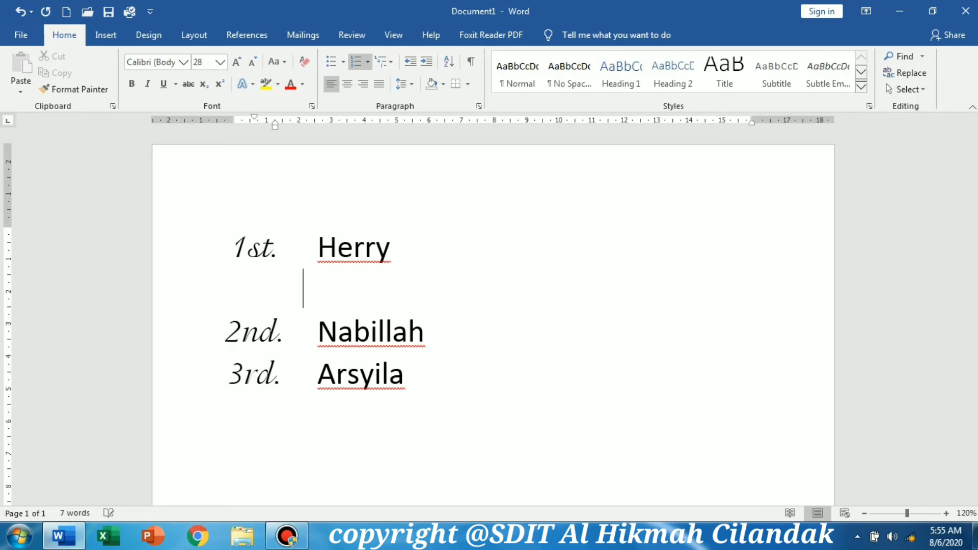
key("BackSpace")
key("BackSpace")
key("BackSpace")
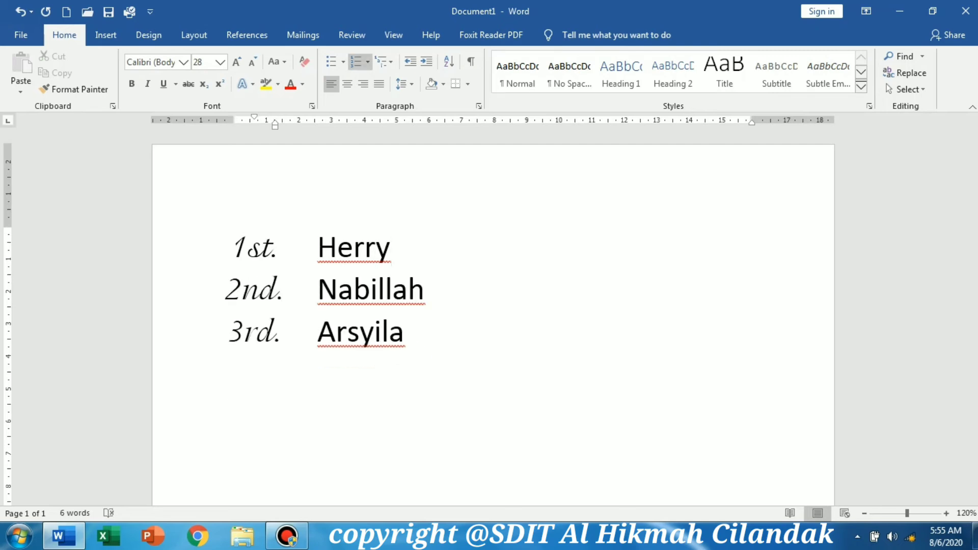
Step: Insert another person's first name as the third item of the numbered list
key("Down")
key("Right")
key("Right")
key("Return")
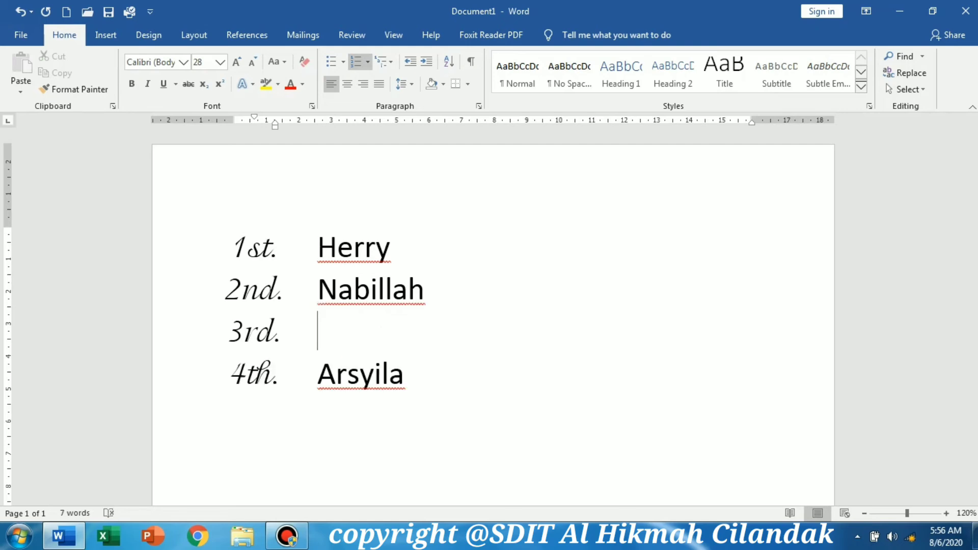
type("Sy")
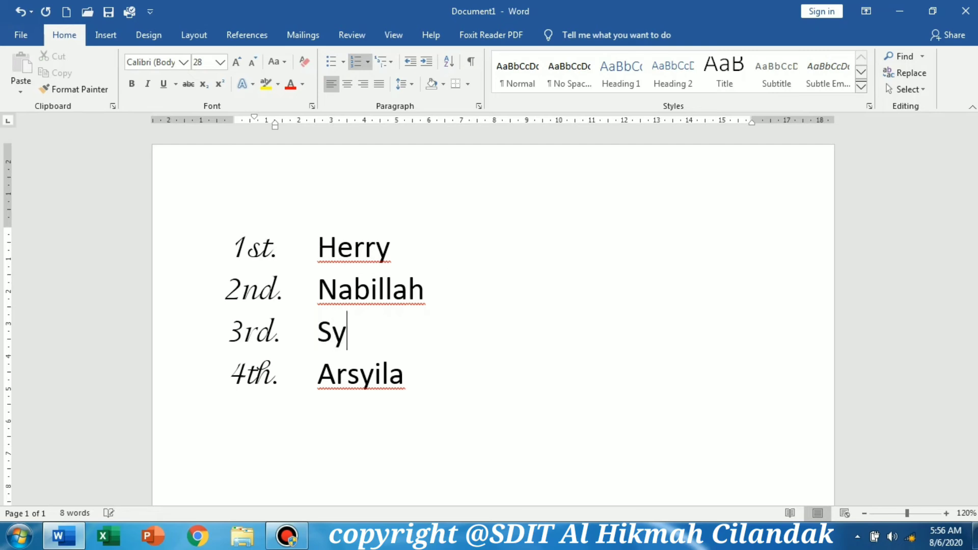
type("arief")
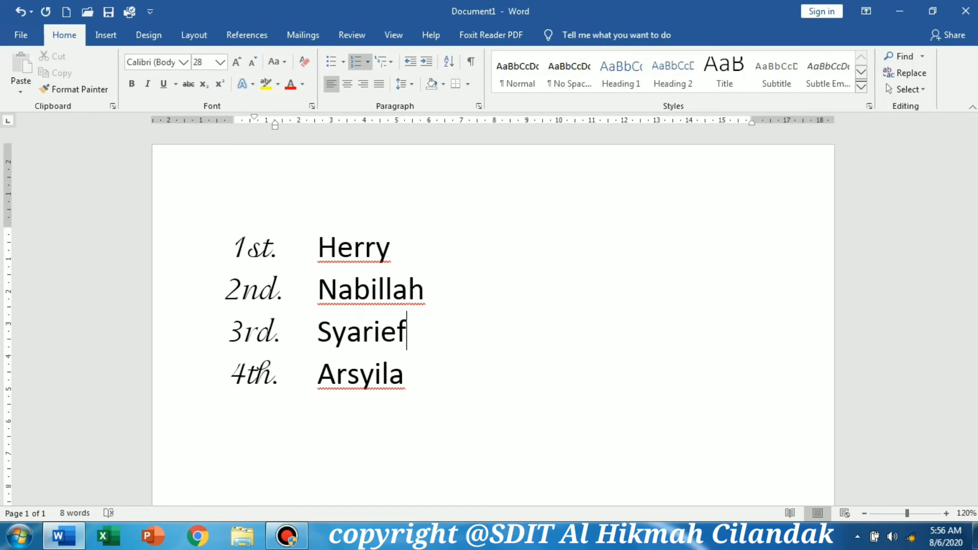
Step: Insert a further person's first name as the second item, directly below the first name in the list
key("Up")
key("Up")
left_click(376, 246)
key("Left")
key("Left")
key("Left")
key("Left")
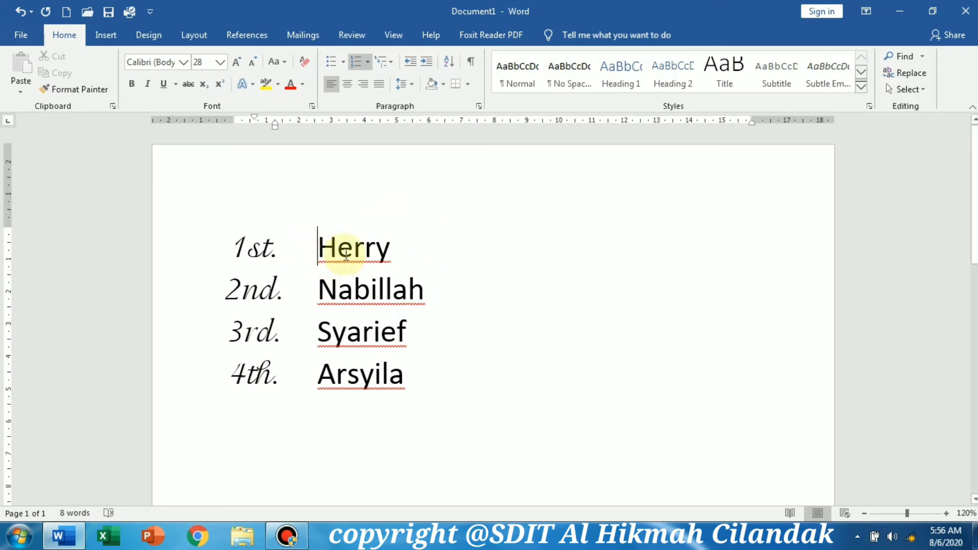
left_click(392, 247)
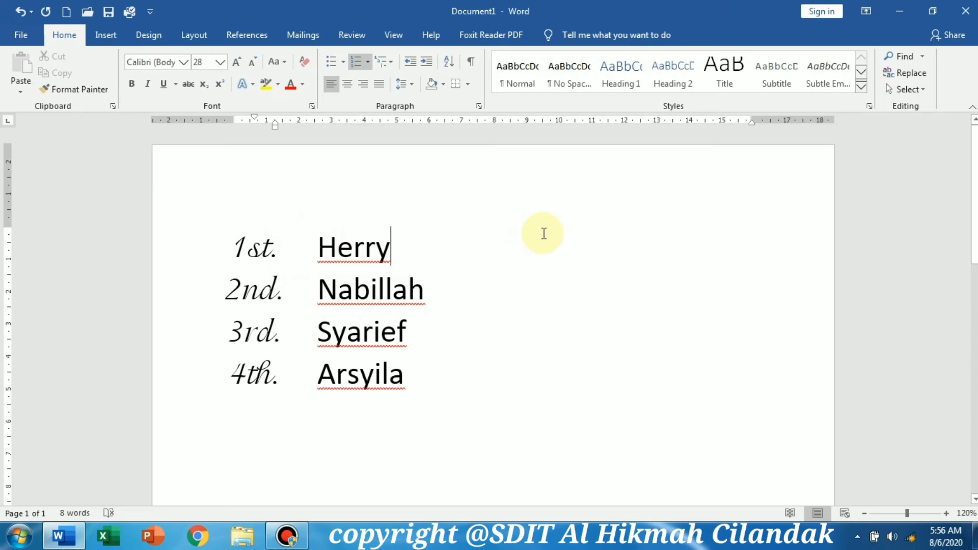
key("Return")
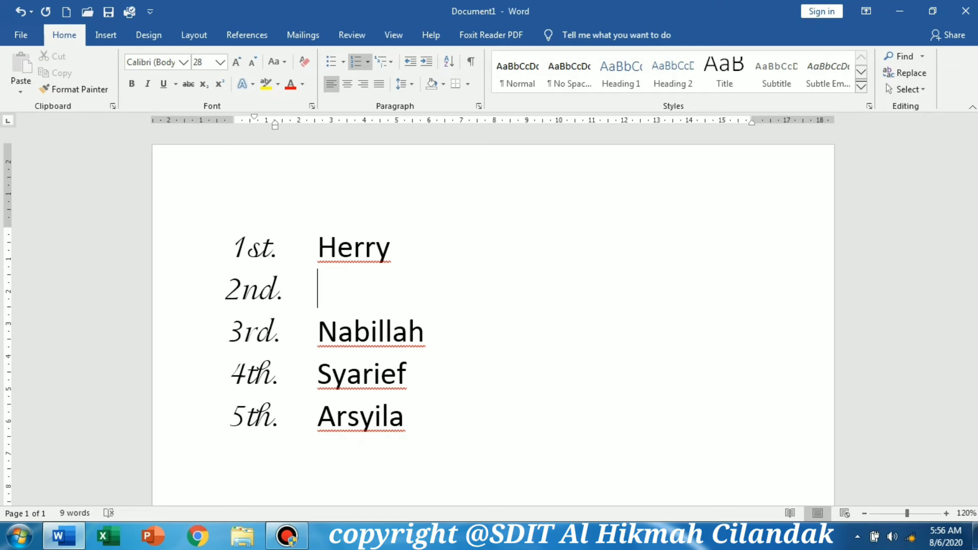
type("R")
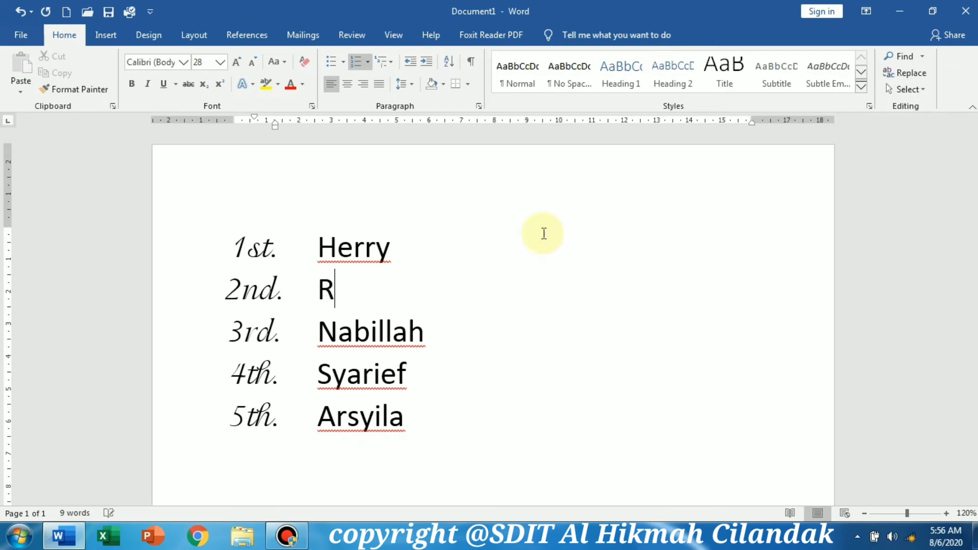
type("ahma")
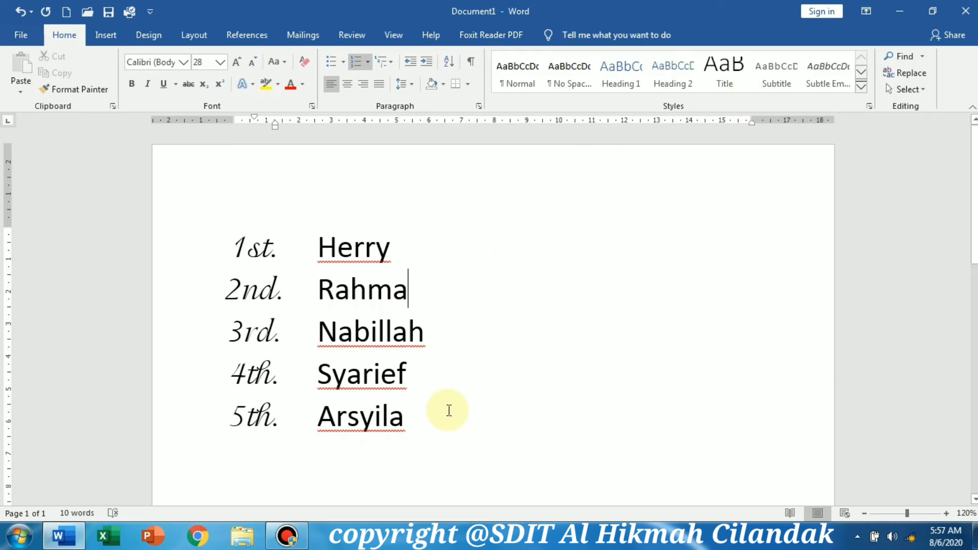
Step: Delete the entire list of names together with its numbering
left_click(431, 417)
left_click_drag(431, 416, 192, 251)
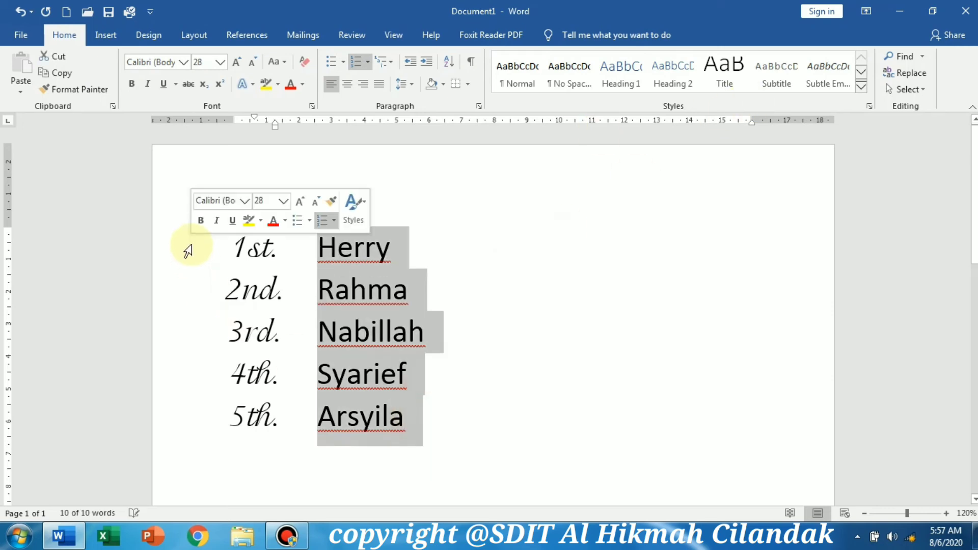
key("Delete")
key("BackSpace")
key("BackSpace")
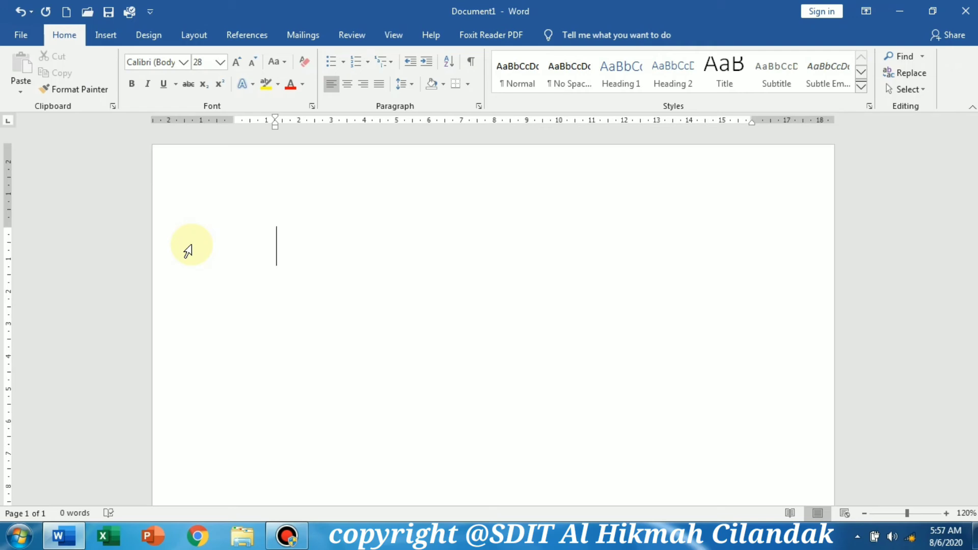
Step: Enter Apple, Orange, Mango and Banana on four separate lines
type("Apple")
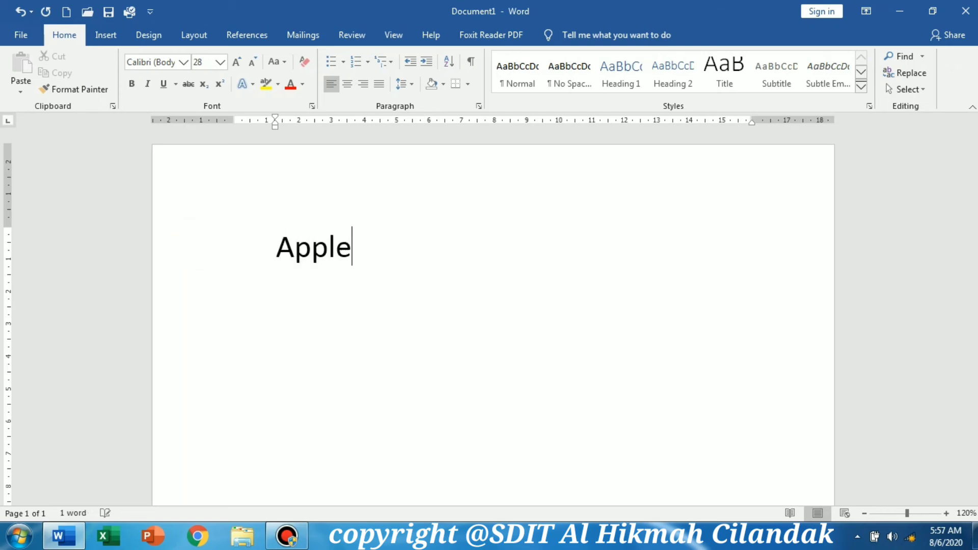
key("Return")
type("Orange")
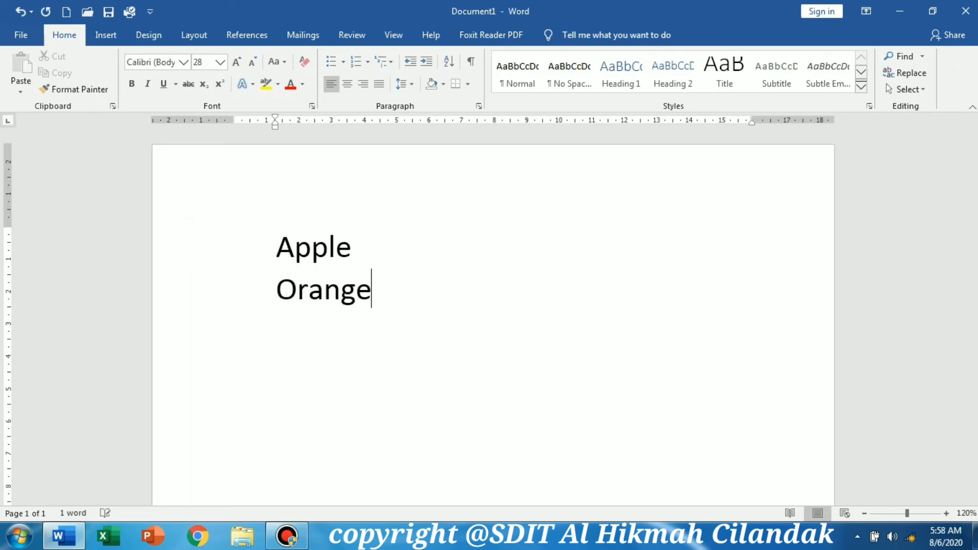
key("Return")
type("Mango")
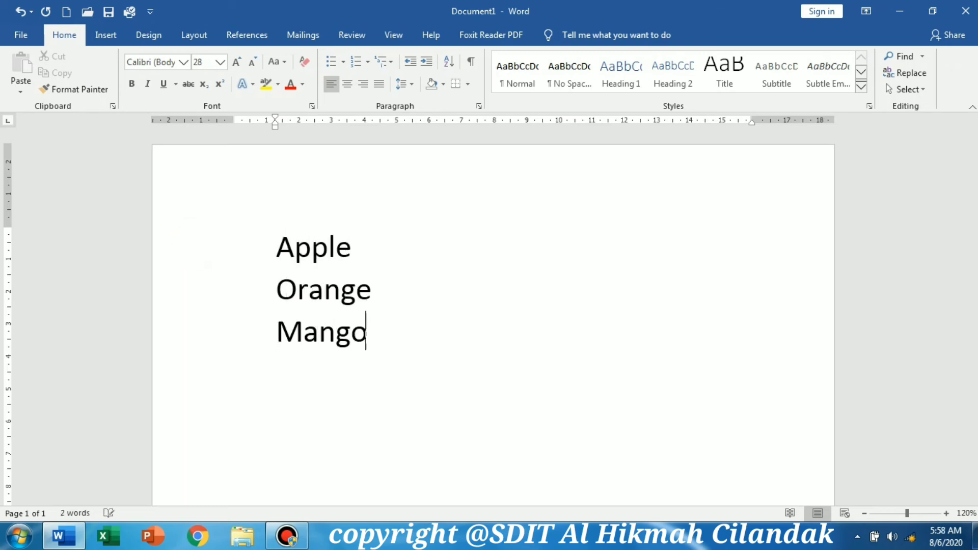
key("Return")
type("Banana")
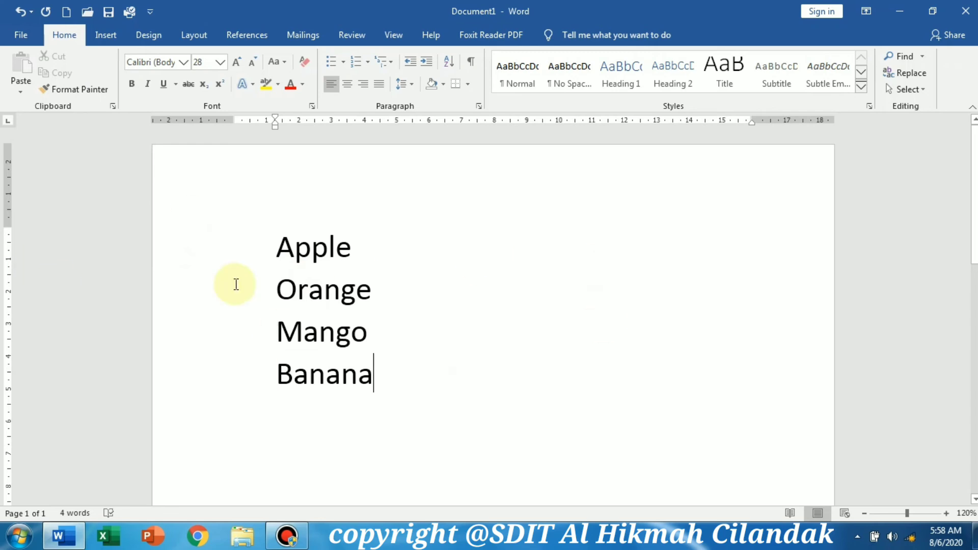
Step: Apply the a., b., c. numbering format to the four fruit lines
left_click_drag(393, 385, 263, 252)
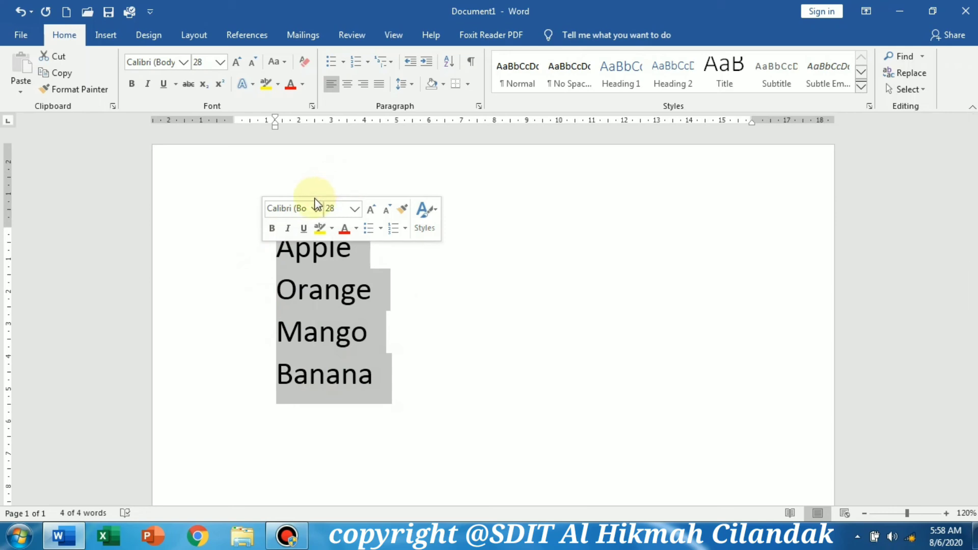
left_click(367, 63)
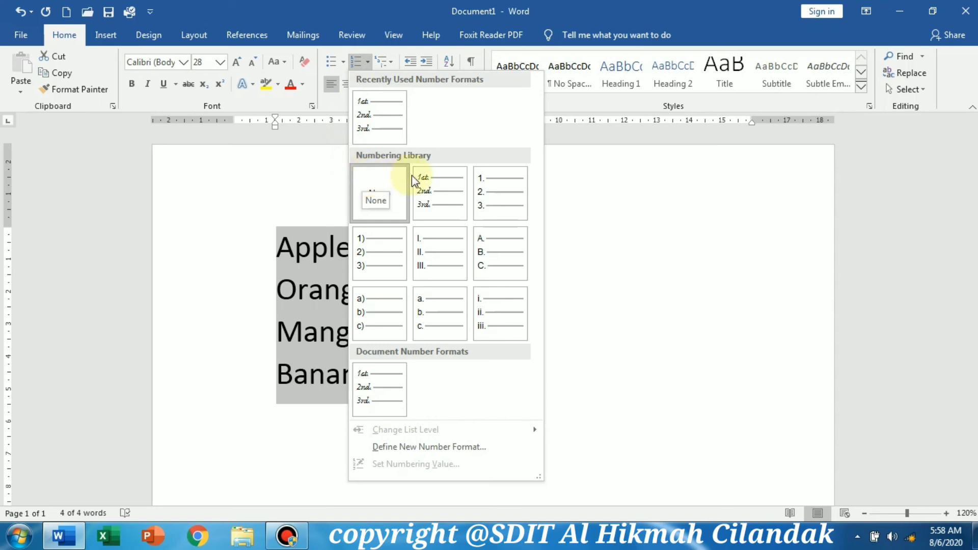
left_click(436, 320)
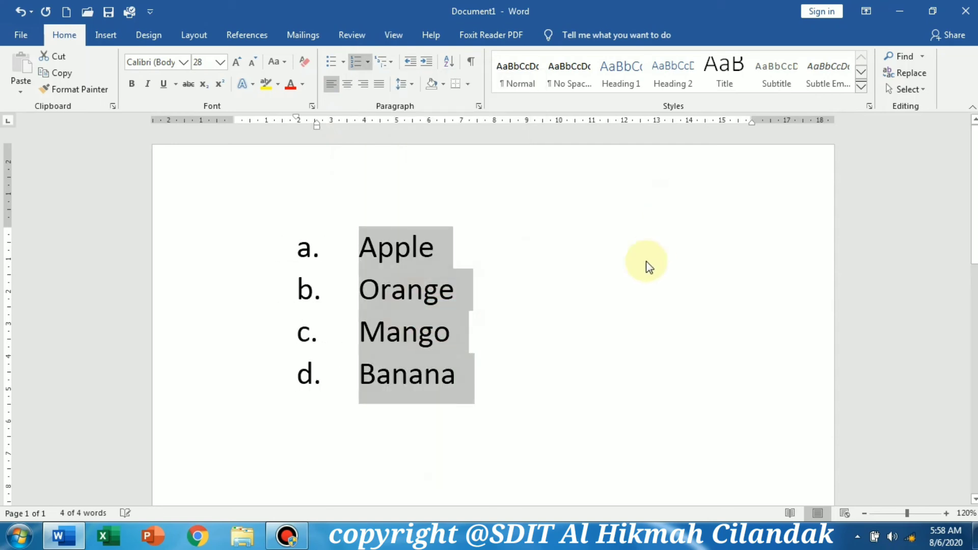
Step: Toggle the fruit list's numbering off and on repeatedly, finishing with the numbering removed
left_click(363, 63)
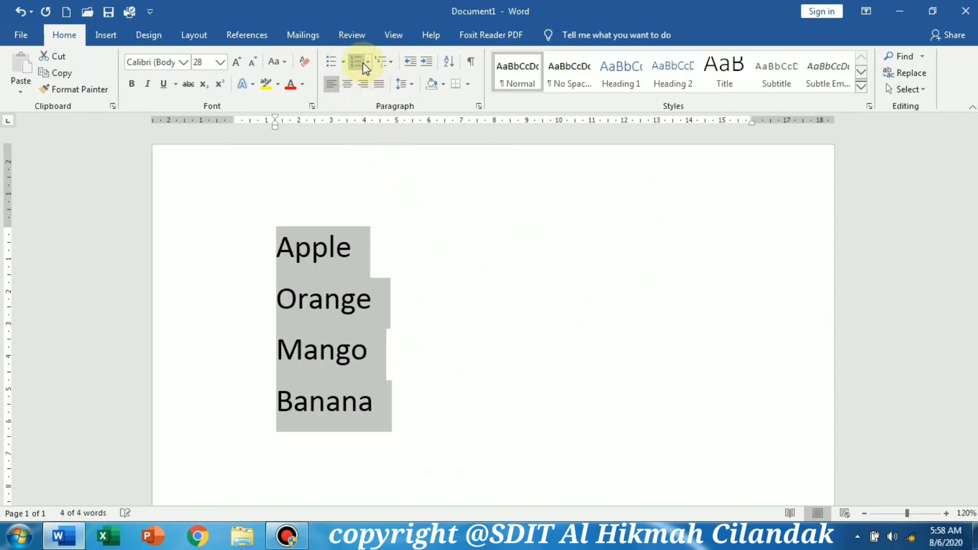
left_click(360, 62)
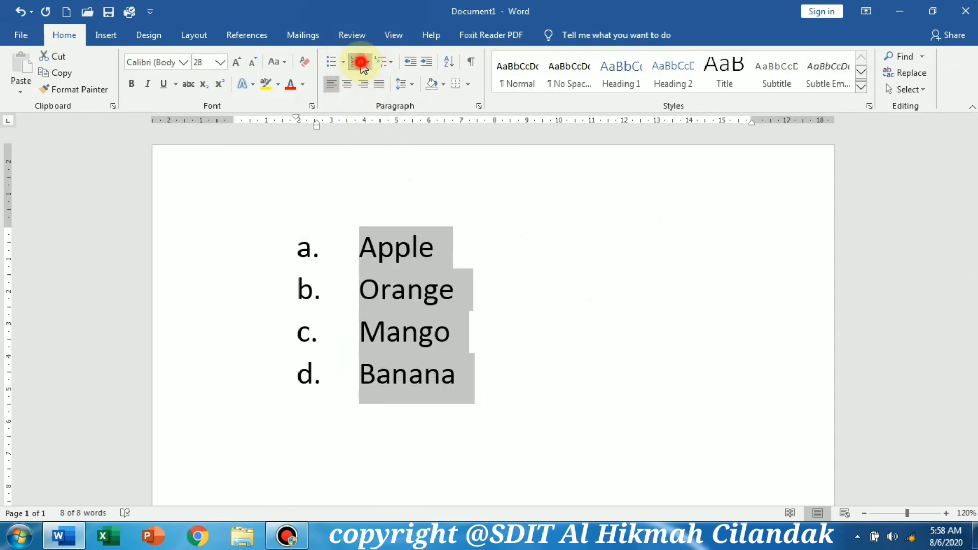
left_click(359, 61)
left_click(359, 62)
left_click(359, 62)
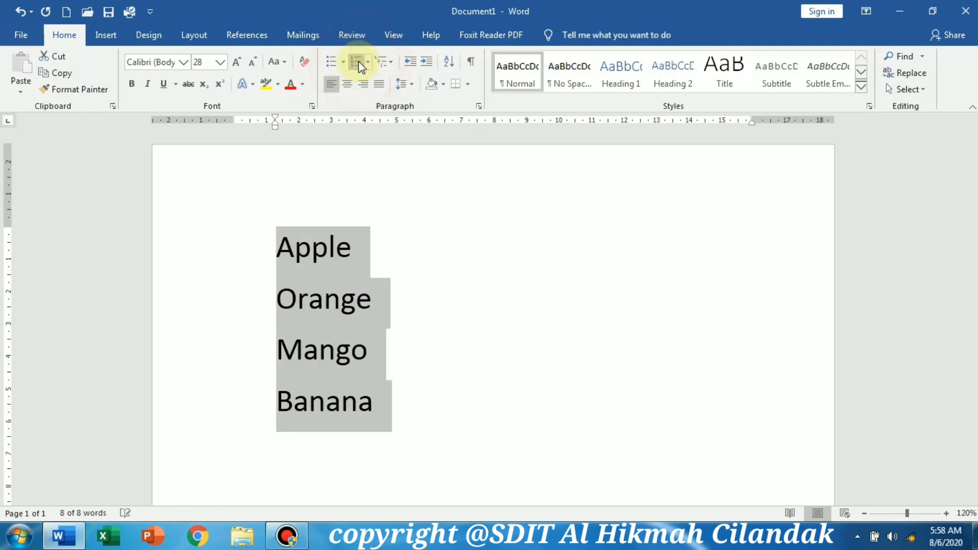
Step: Define a new a, b, c number format, try the Centered alignment, set it to Right, and apply the format to the fruit lines
left_click(366, 62)
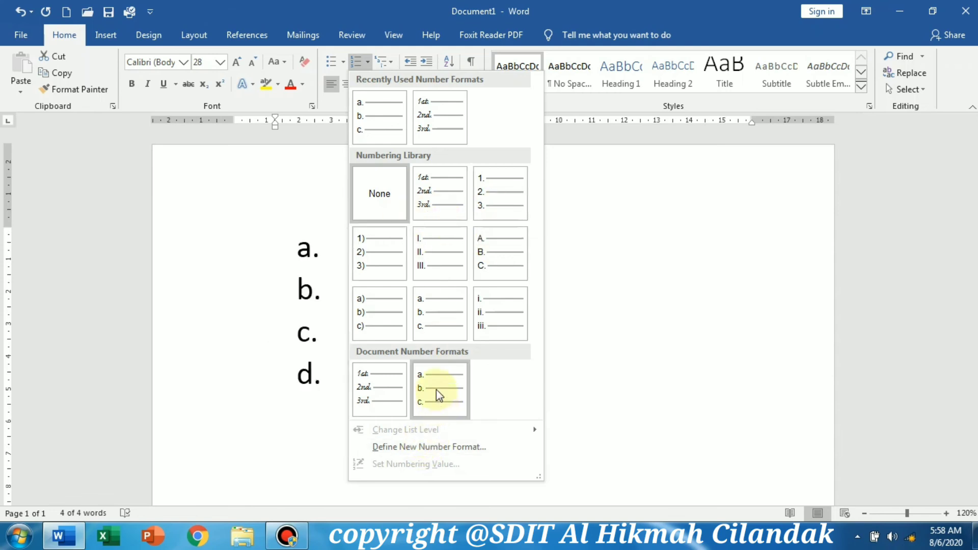
left_click(431, 447)
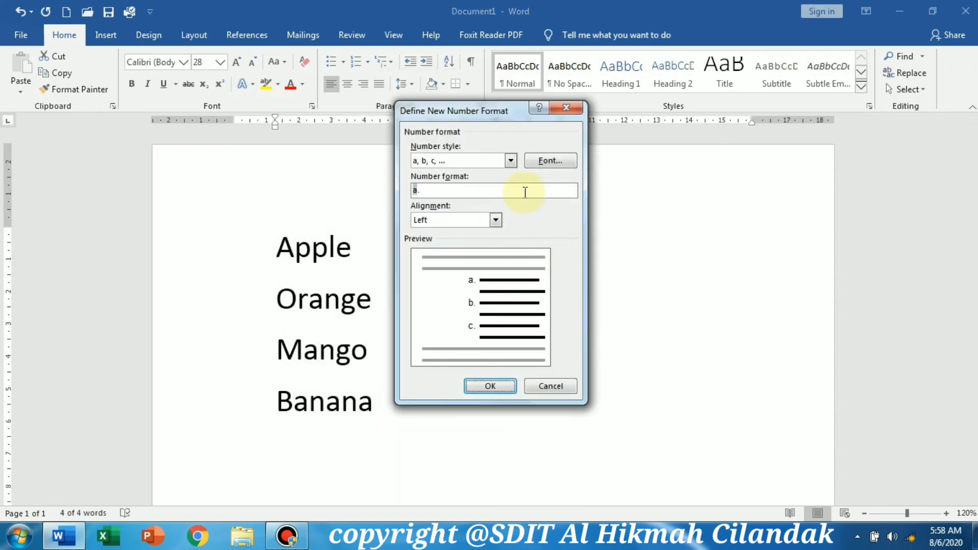
left_click(495, 220)
left_click(485, 242)
left_click(496, 219)
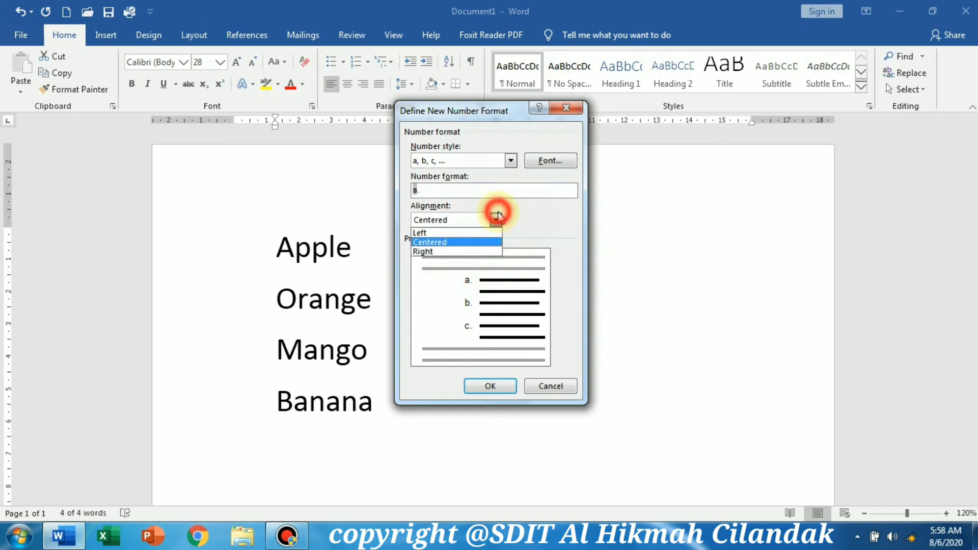
left_click(481, 241)
left_click(484, 220)
left_click(476, 251)
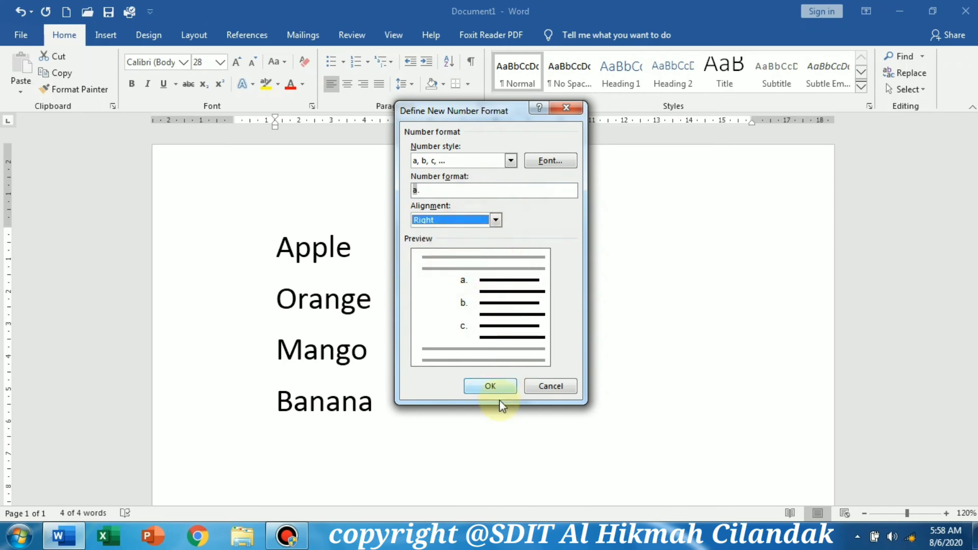
left_click(489, 386)
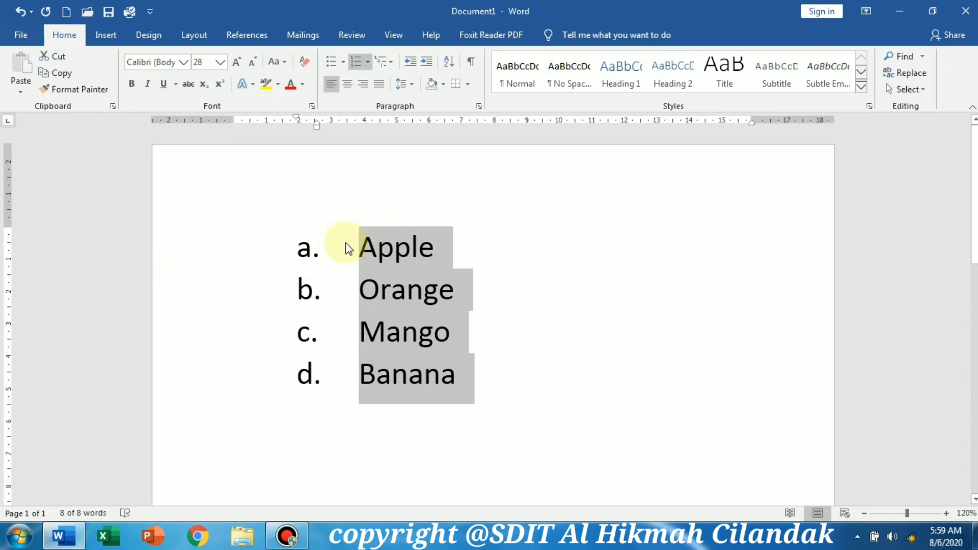
Step: Shift the whole fruit list left in two stages until its letters line up with the left page margin
left_click(294, 251)
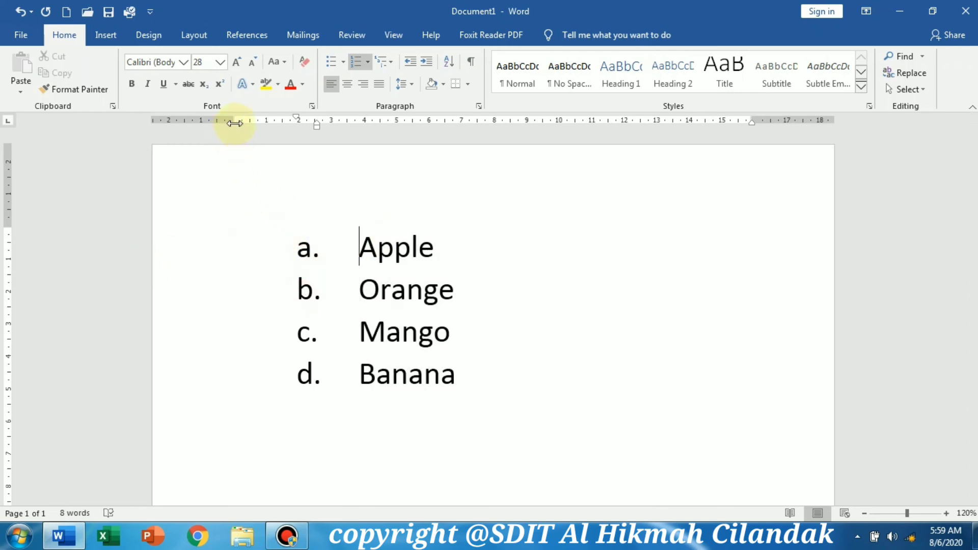
left_click_drag(228, 120, 234, 120)
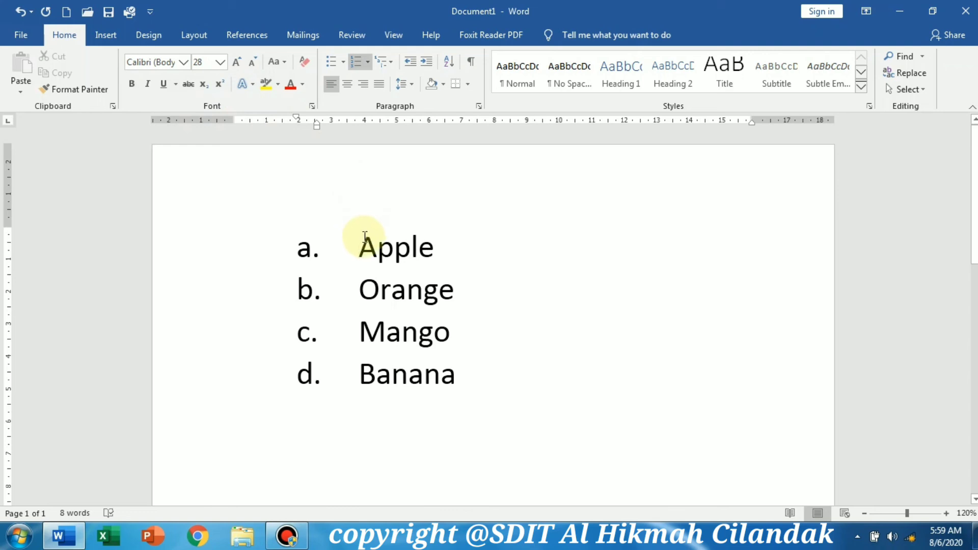
left_click_drag(361, 240, 500, 373)
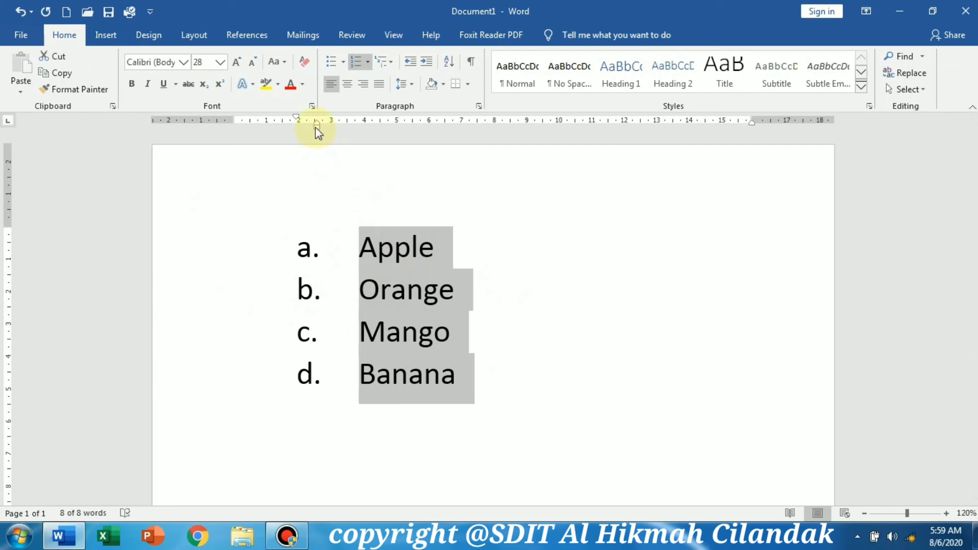
mouse_move(316, 128)
left_mouse_down()
mouse_move(261, 135)
mouse_move(280, 133)
left_mouse_up()
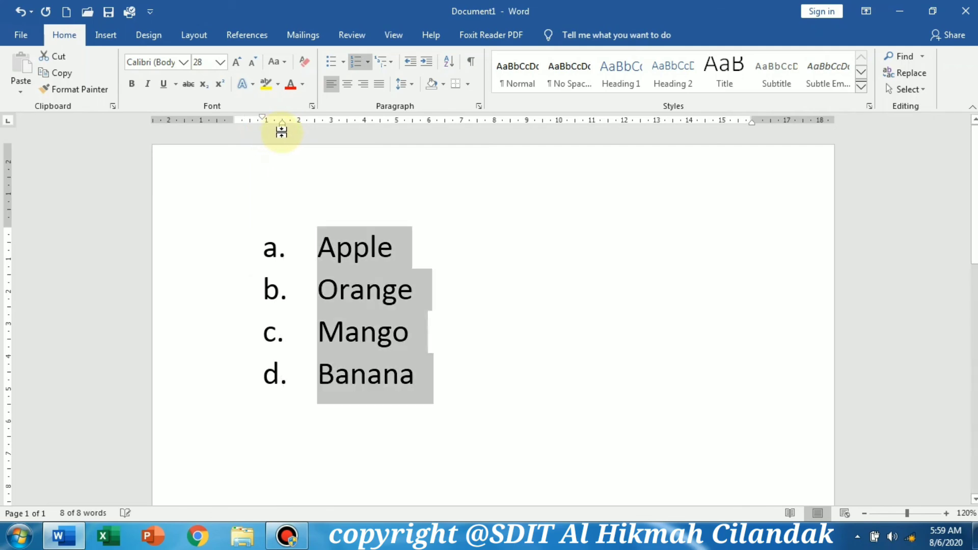
left_click(318, 244)
left_click_drag(314, 243, 441, 375)
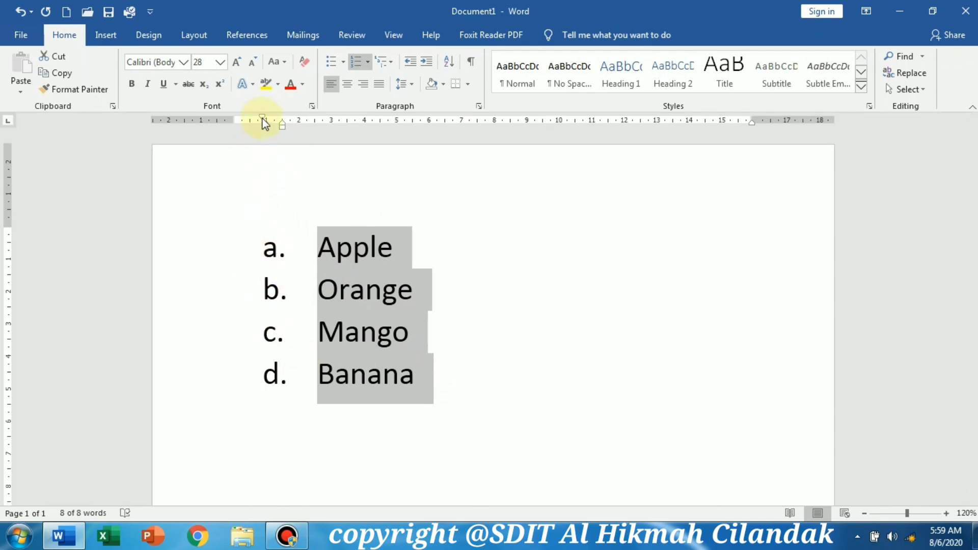
left_click_drag(264, 123, 234, 121)
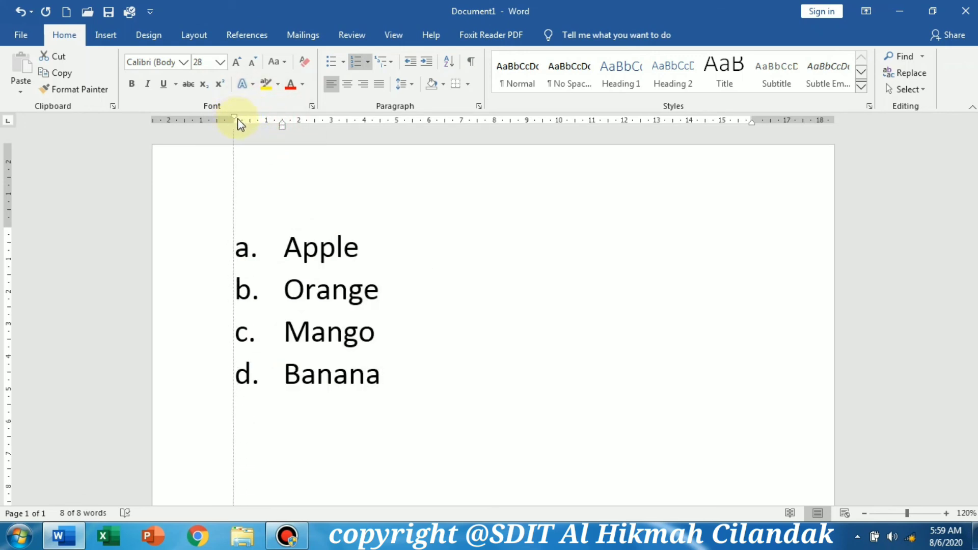
Step: Widen the gap between the letters and the fruit names to about 4.25 cm, and shift the list right until the names start at 7 cm
left_click(279, 124)
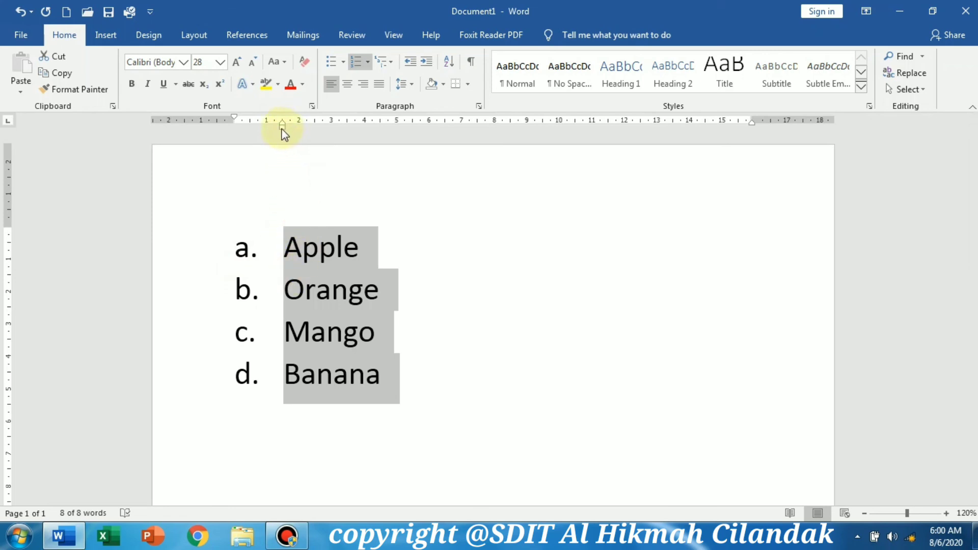
mouse_move(283, 126)
left_mouse_down()
mouse_move(372, 124)
mouse_move(235, 124)
mouse_move(339, 150)
mouse_move(223, 175)
mouse_move(321, 153)
mouse_move(228, 172)
mouse_move(312, 155)
mouse_move(235, 155)
left_mouse_up()
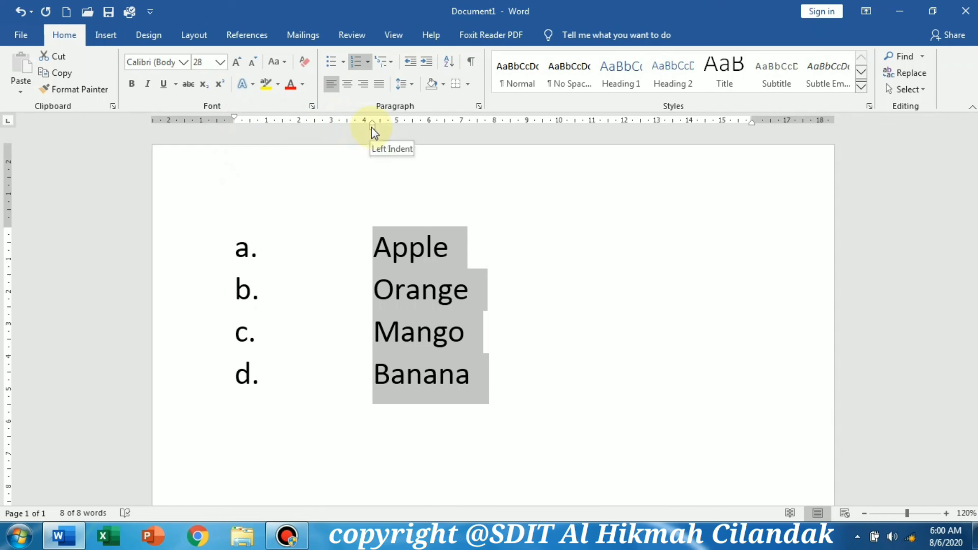
mouse_move(372, 128)
left_mouse_down()
mouse_move(355, 130)
mouse_move(458, 109)
mouse_move(338, 147)
mouse_move(451, 130)
mouse_move(347, 155)
mouse_move(469, 146)
mouse_move(362, 164)
mouse_move(536, 145)
mouse_move(462, 164)
left_mouse_up()
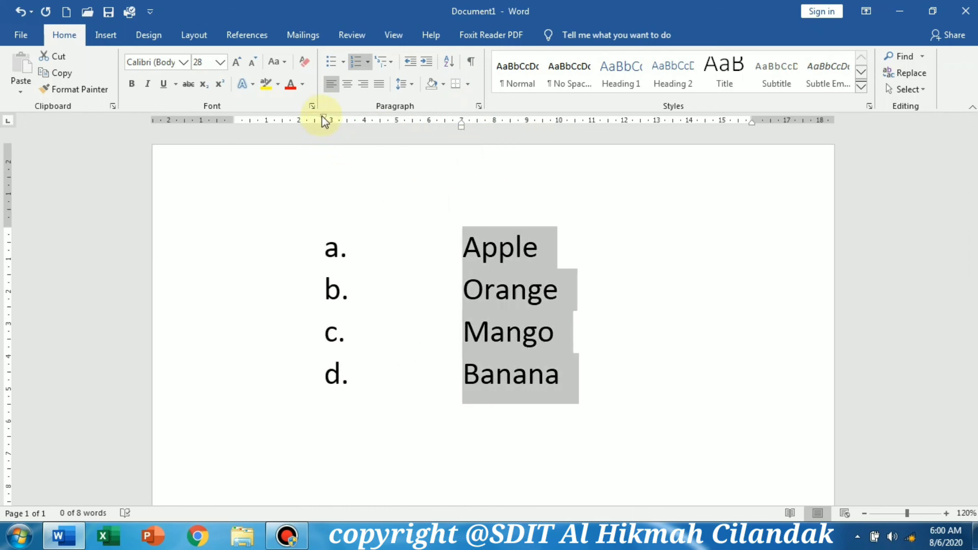
Step: Narrow the gap between the letters and fruit names to about 1.25 cm, and move the whole list back to the left margin
mouse_move(323, 119)
left_mouse_down()
mouse_move(388, 120)
mouse_move(319, 153)
mouse_move(420, 125)
left_mouse_up()
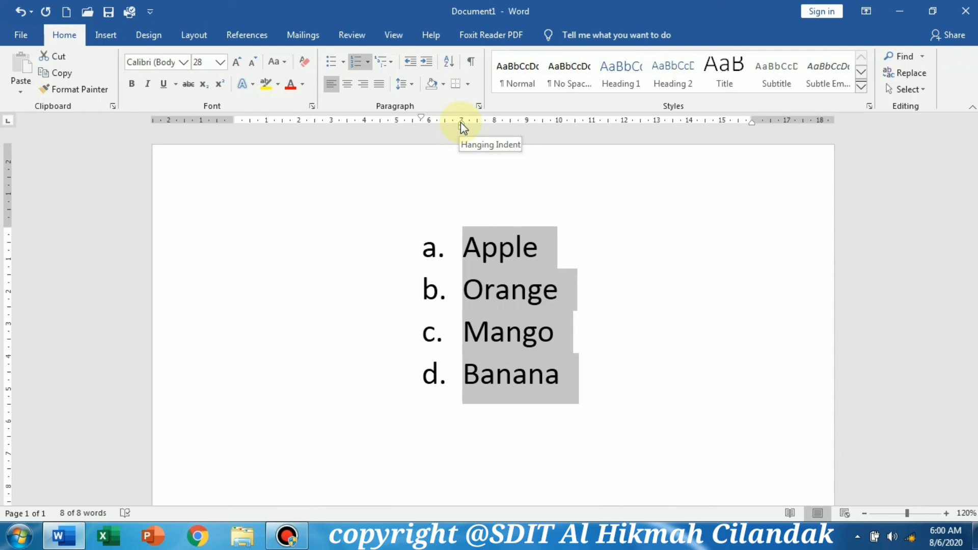
left_click_drag(460, 131, 277, 153)
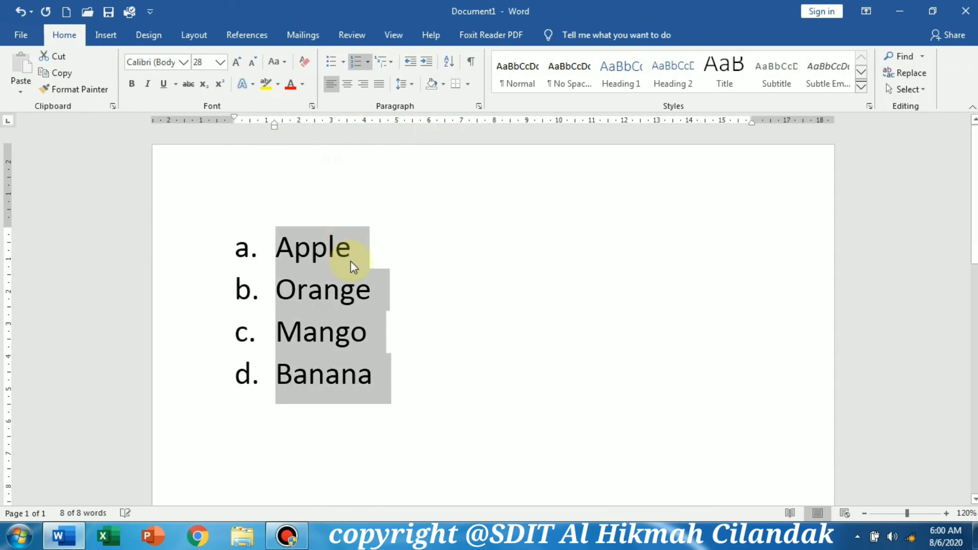
left_click(391, 258)
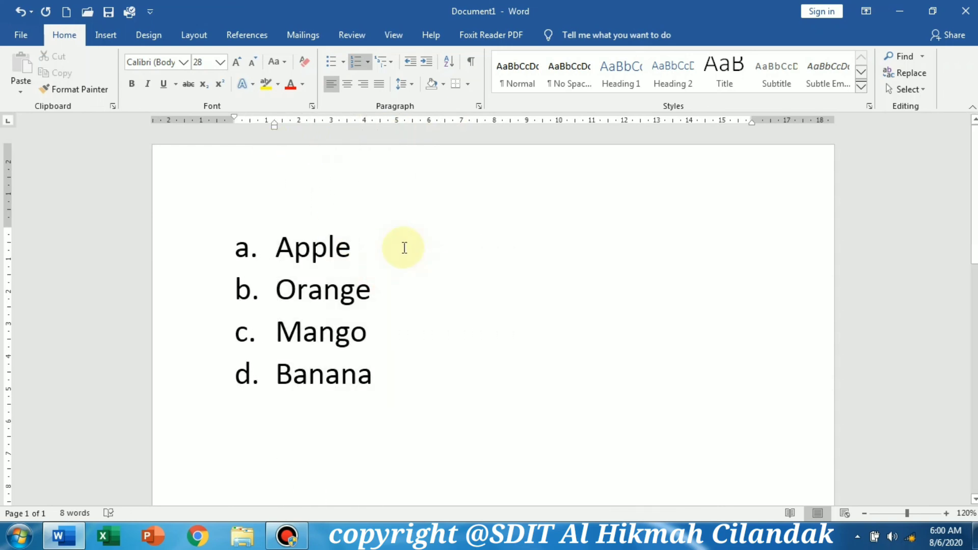